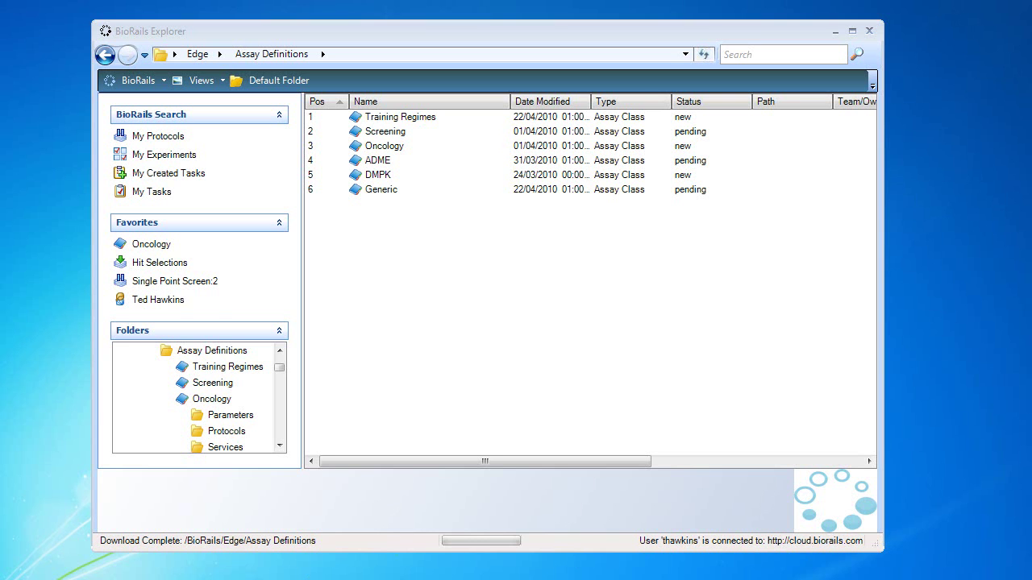
# Step: Open the scientist's experiments folder from Favorites and bring up its actions in the Folders tree
pyautogui.click(165, 299)
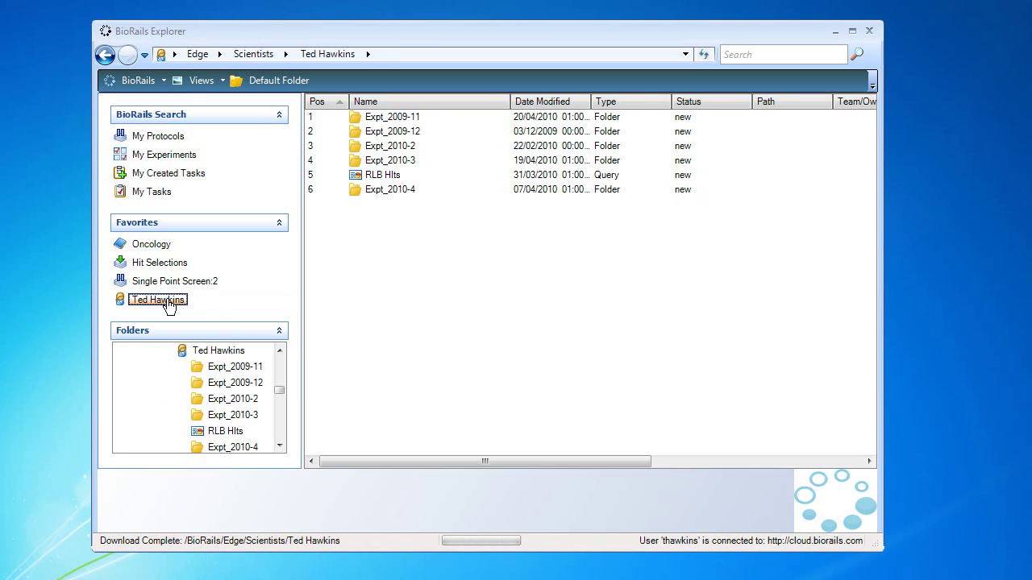
pyautogui.rightClick(208, 350)
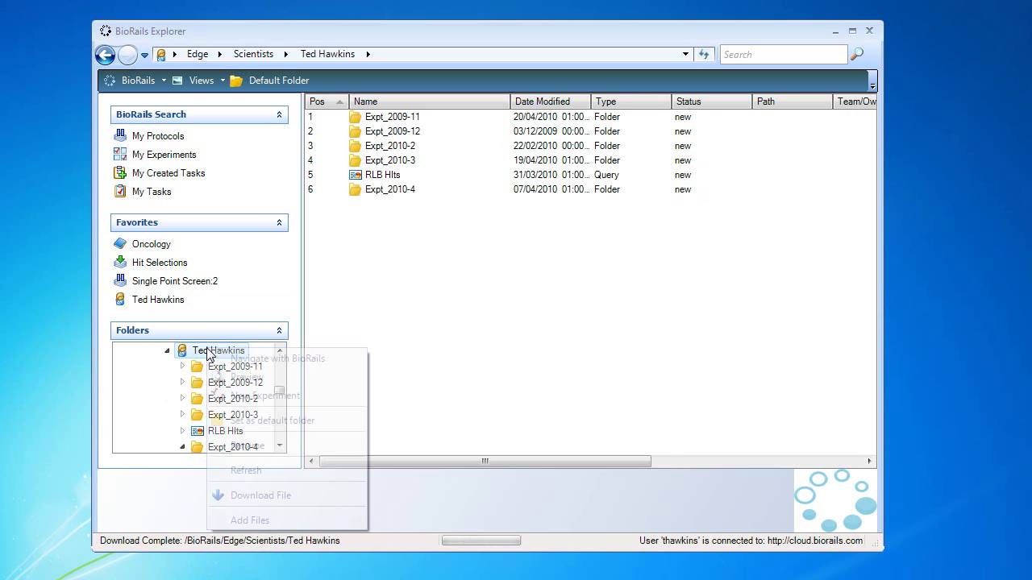
# Step: Start a new experiment with assay Oncology and method Tumour Volume Assessment:3
pyautogui.click(265, 396)
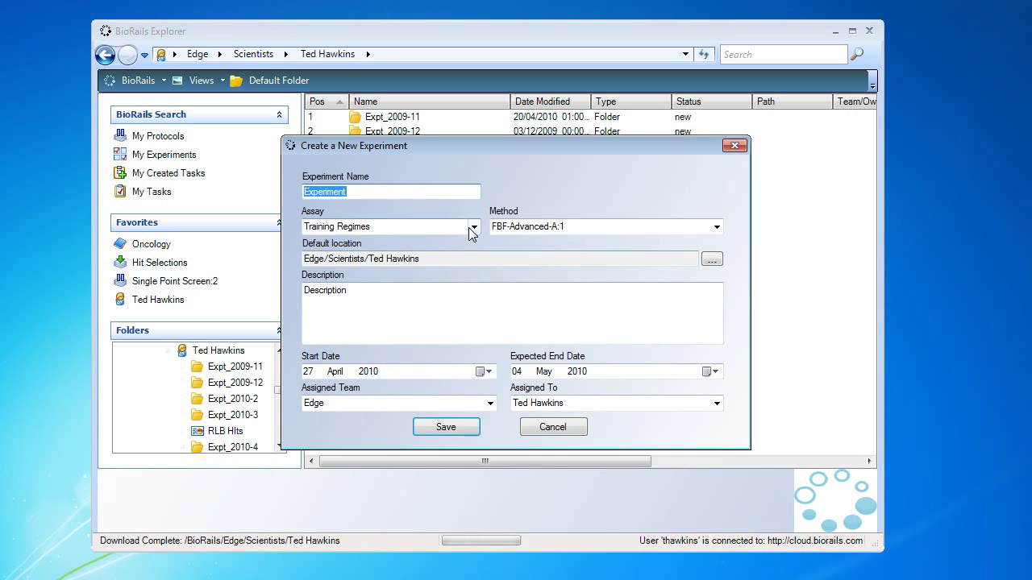
pyautogui.click(472, 226)
pyautogui.click(356, 262)
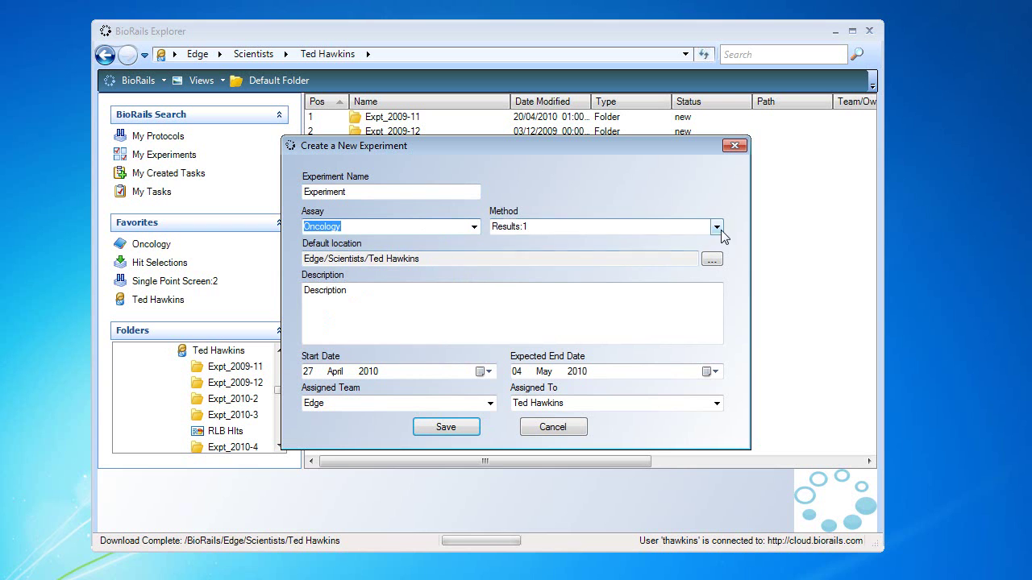
pyautogui.click(719, 229)
pyautogui.click(655, 267)
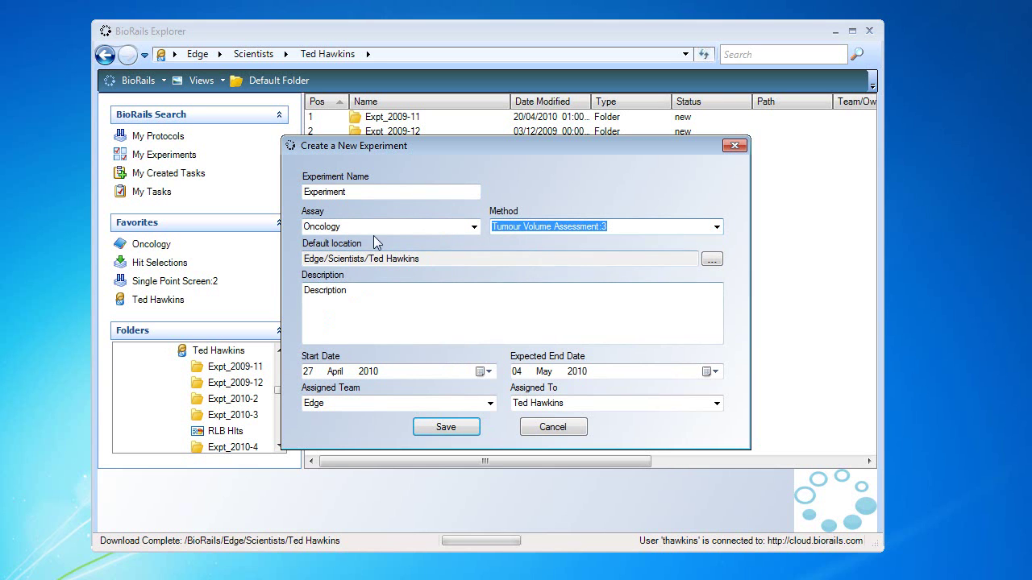
# Step: Name the experiment TH-TV-002, save it and acknowledge the confirmation
pyautogui.doubleClick(351, 192)
pyautogui.write('T')
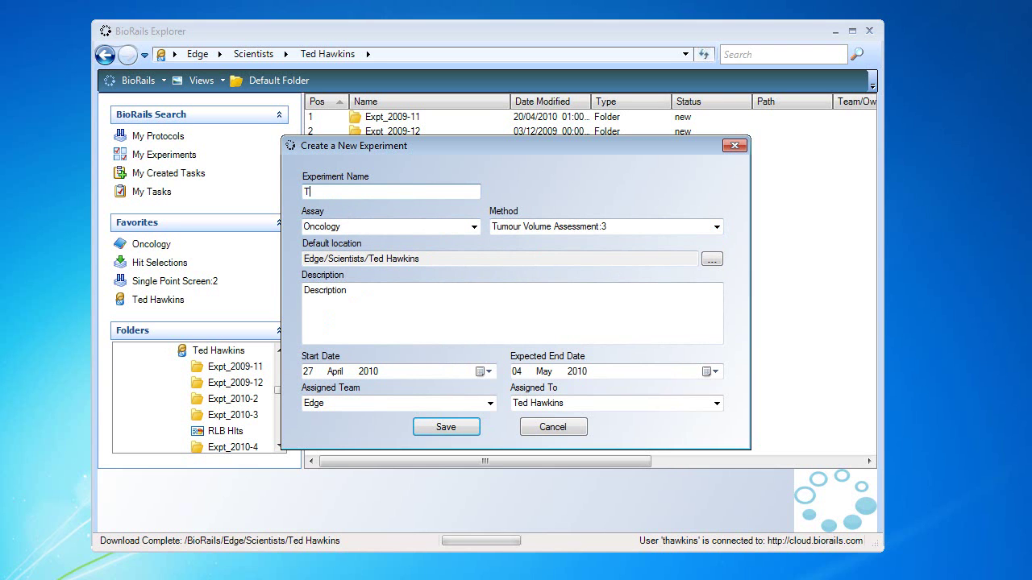
pyautogui.write('H-TV-002')
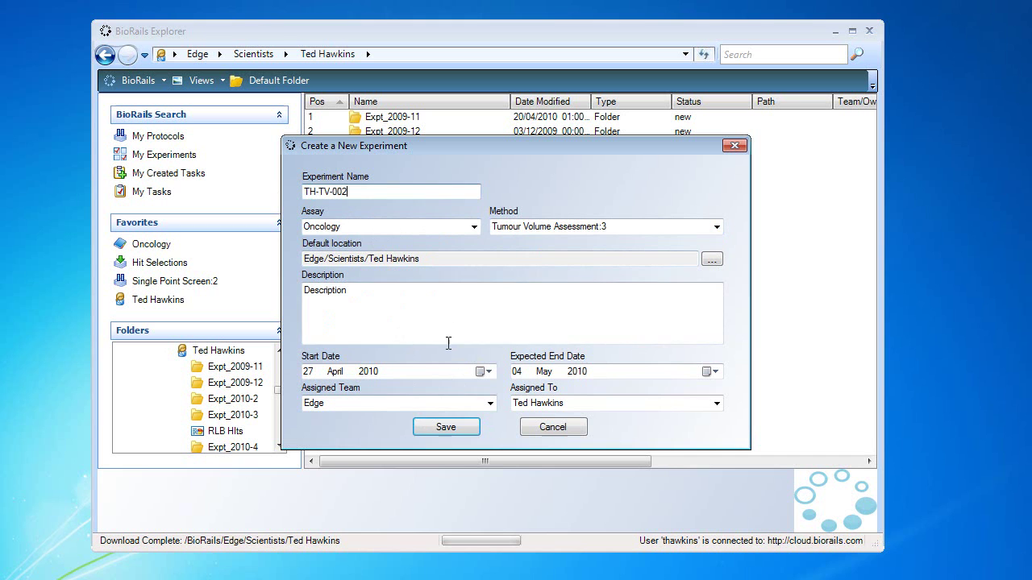
pyautogui.click(446, 427)
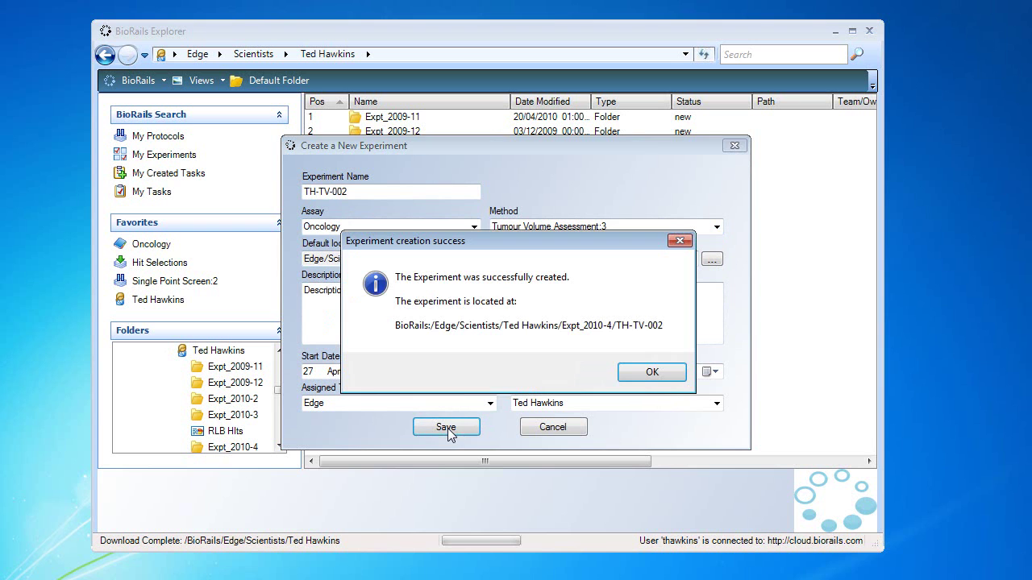
pyautogui.click(652, 372)
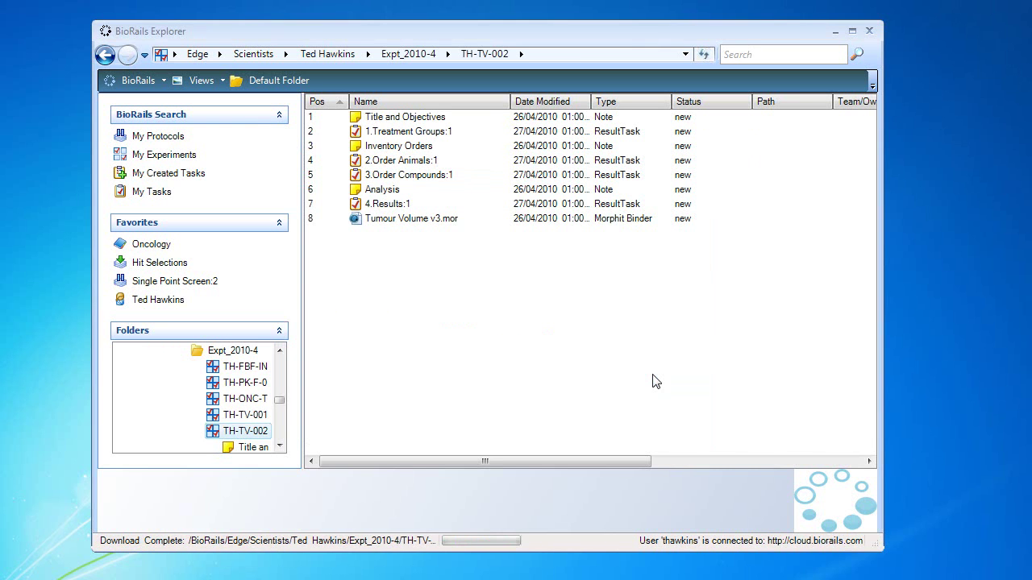
# Step: Launch the Tumour Volume v3.mor binder from experiment TH-TV-002 in Morphit
pyautogui.click(404, 222)
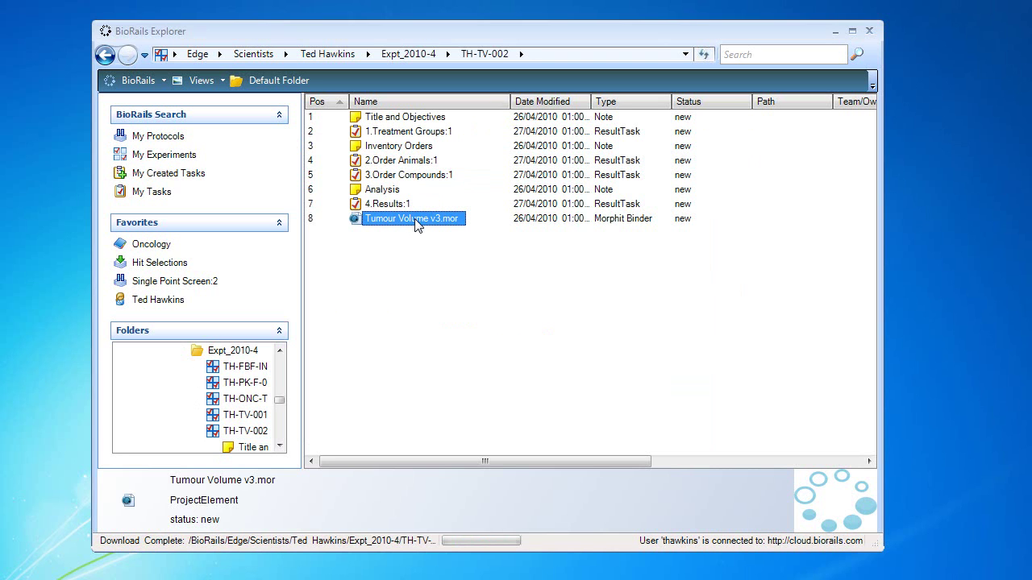
pyautogui.rightClick(415, 220)
pyautogui.click(484, 267)
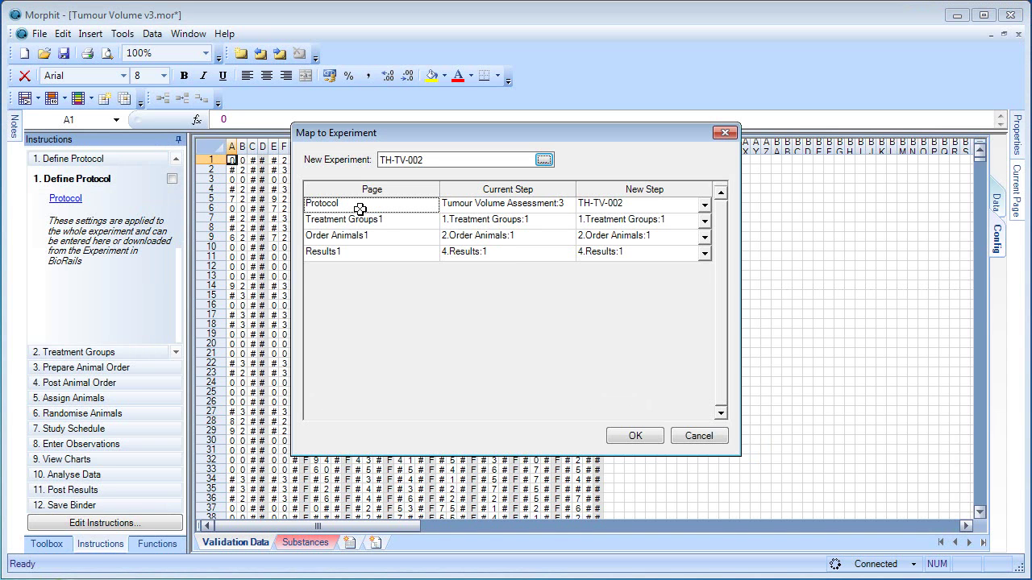
# Step: Verify the Protocol, Treatment Groups1, Order Animals1 and Results1 step mappings, accept, and skip refreshing data
pyautogui.click(385, 202)
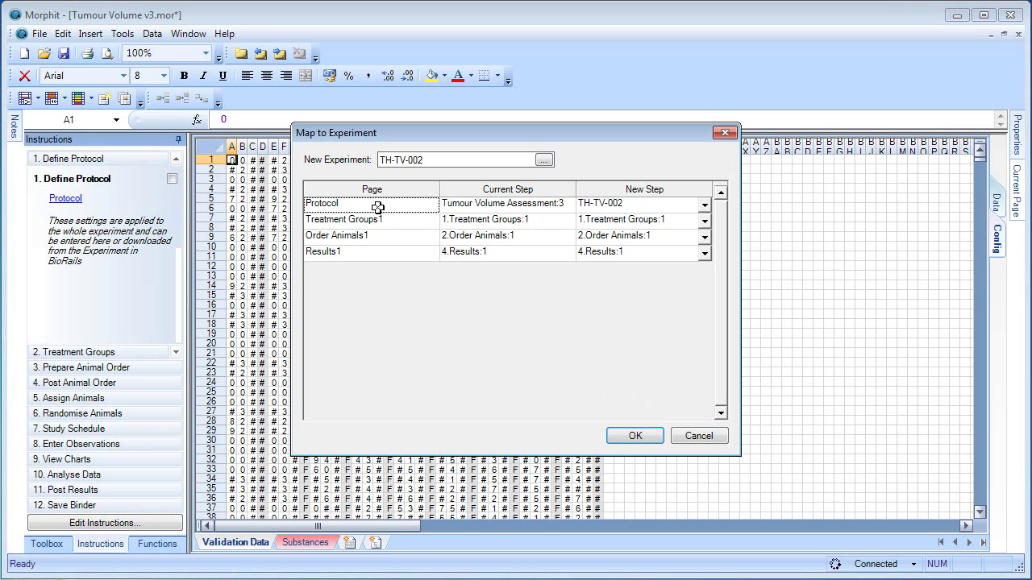
pyautogui.click(372, 219)
pyautogui.click(369, 235)
pyautogui.click(369, 251)
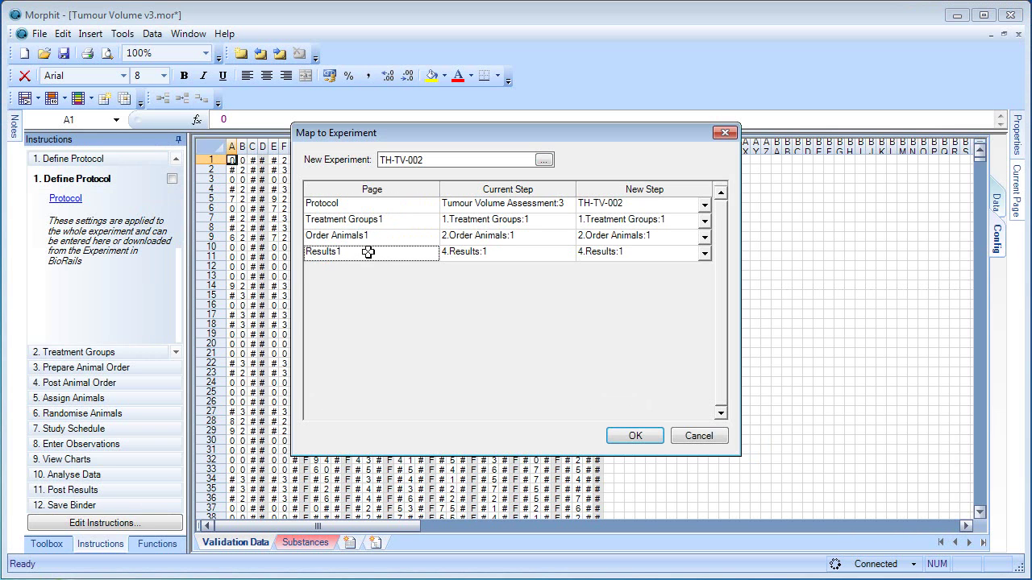
pyautogui.click(636, 436)
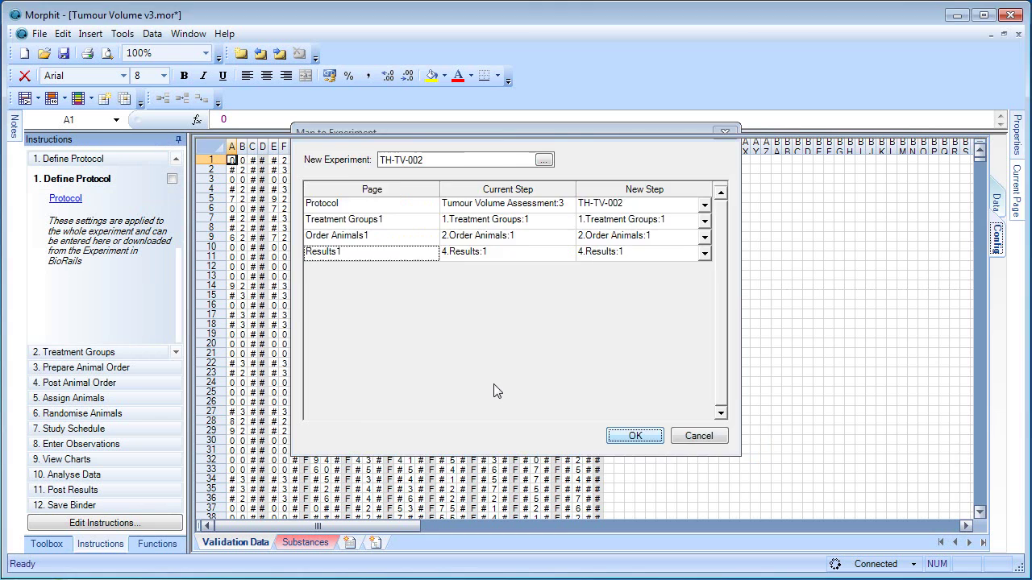
pyautogui.click(618, 357)
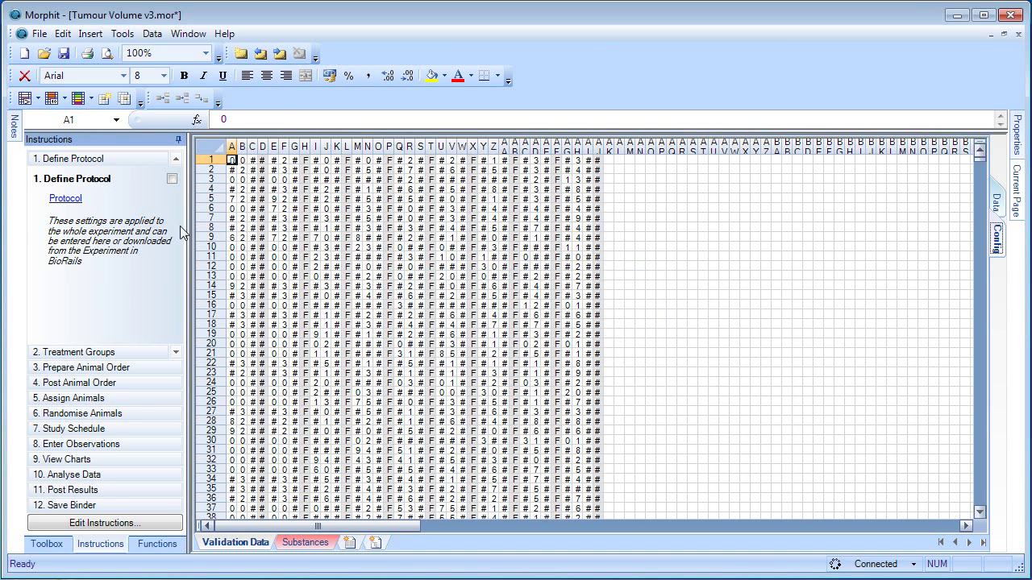
# Step: On the Protocol sheet, set compound ESC000102 and dosing route PO
pyautogui.click(68, 201)
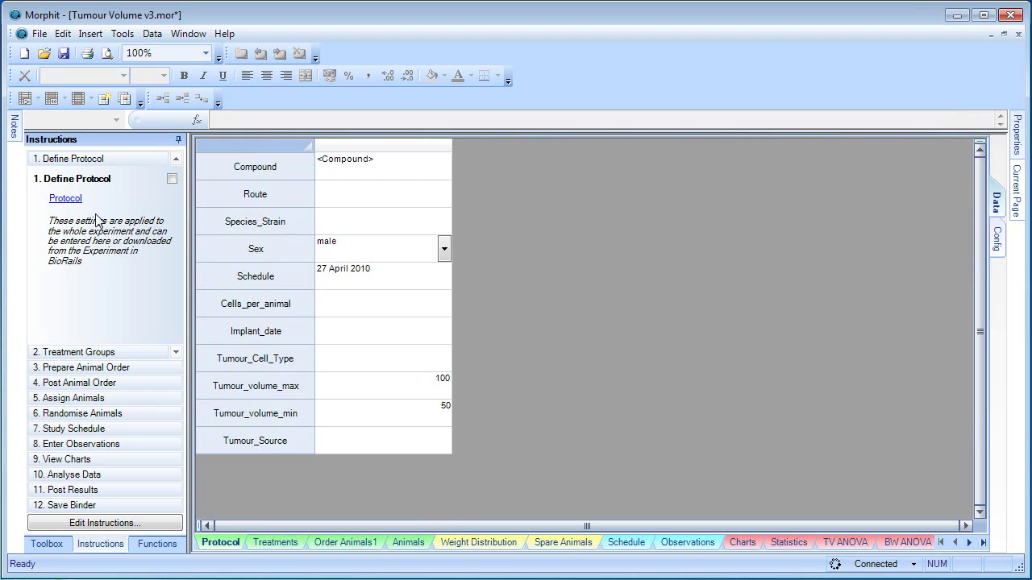
pyautogui.click(386, 166)
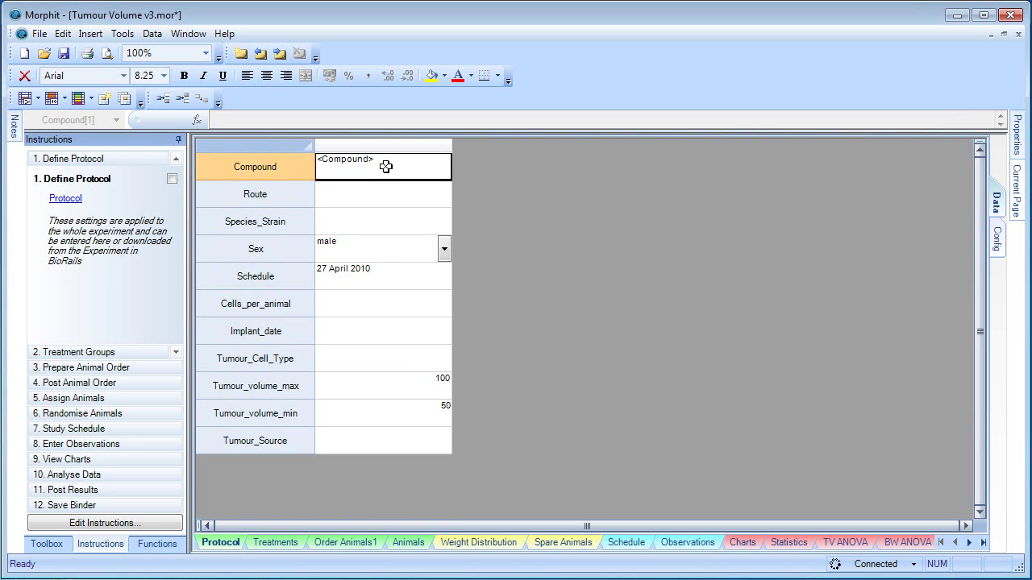
pyautogui.write('ESC000')
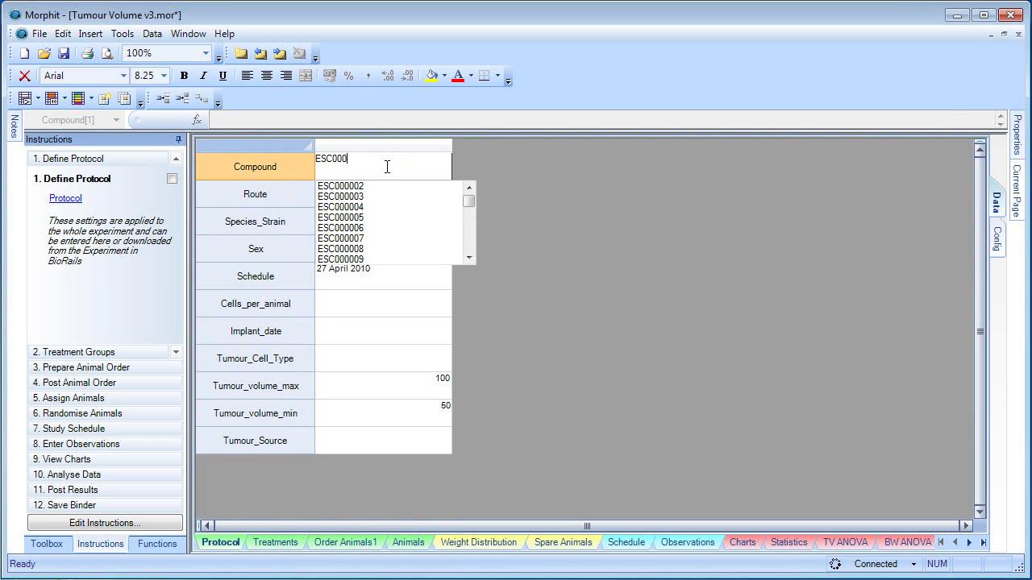
pyautogui.write('10')
pyautogui.click(359, 206)
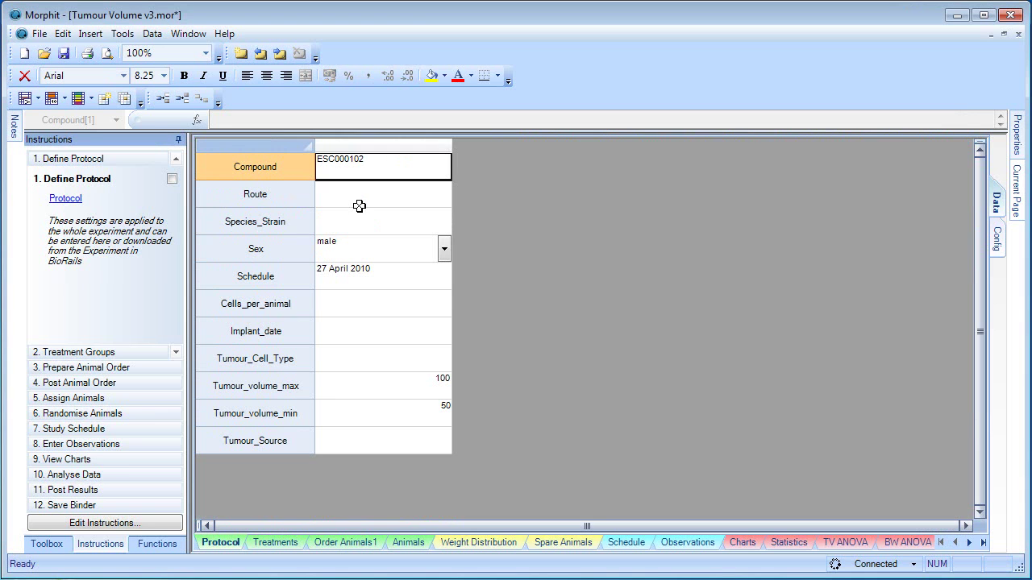
pyautogui.click(363, 197)
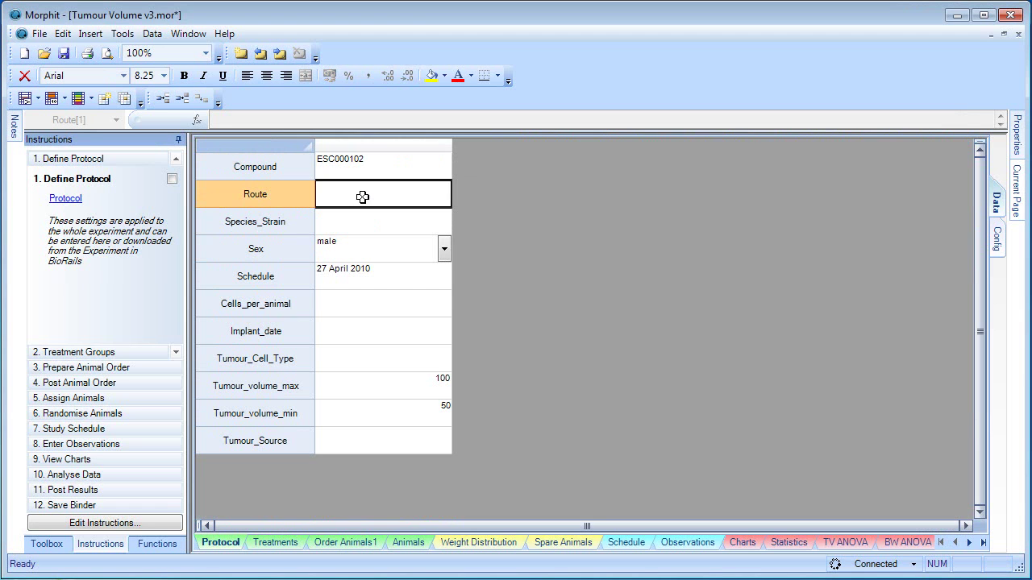
pyautogui.click(363, 196)
pyautogui.write('PO')
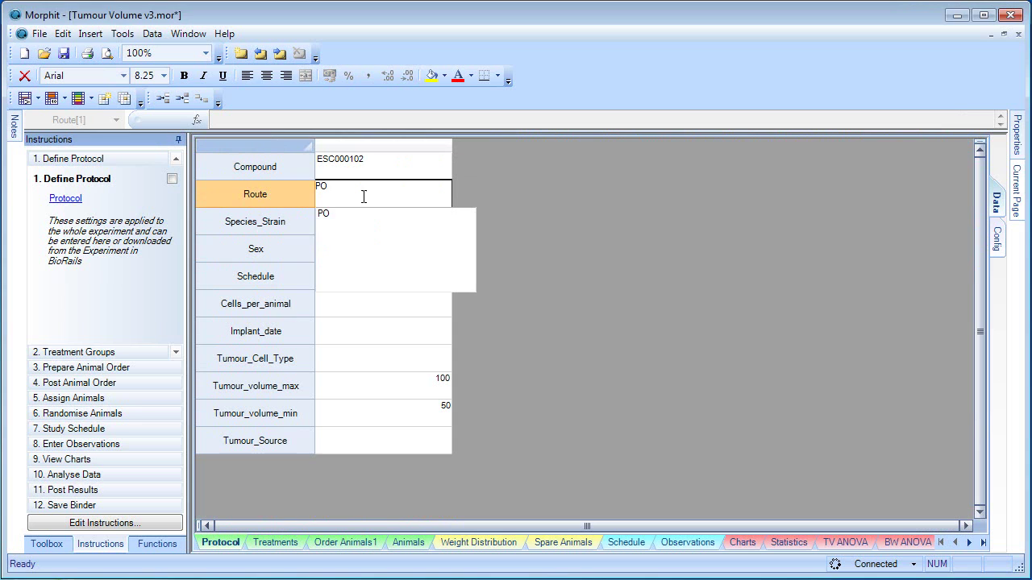
pyautogui.click(326, 215)
# Step: Set species mouse/102, sex female, 100 cells per animal and implant date =NOW()
pyautogui.click(329, 222)
pyautogui.write('m')
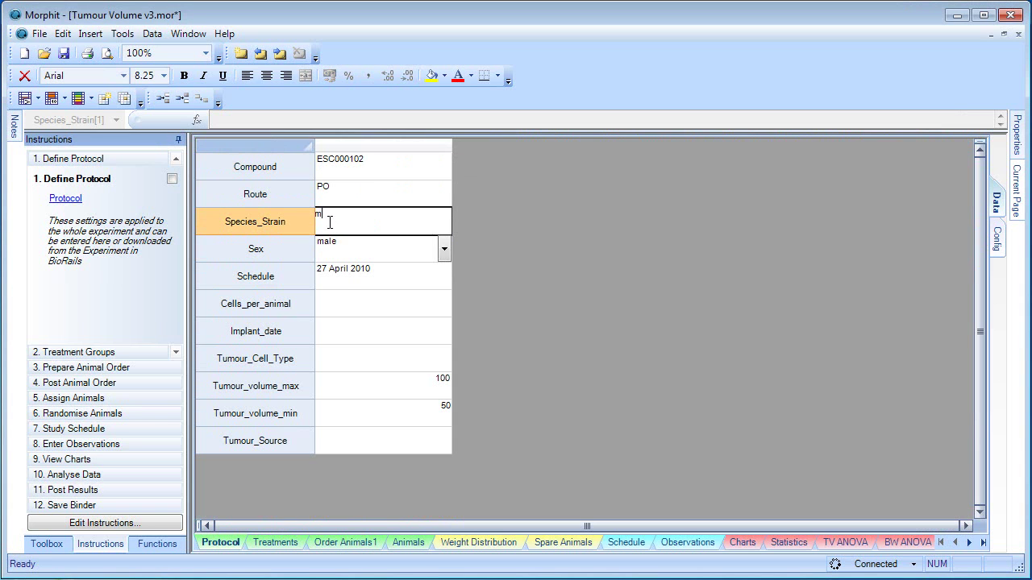
pyautogui.write('ou')
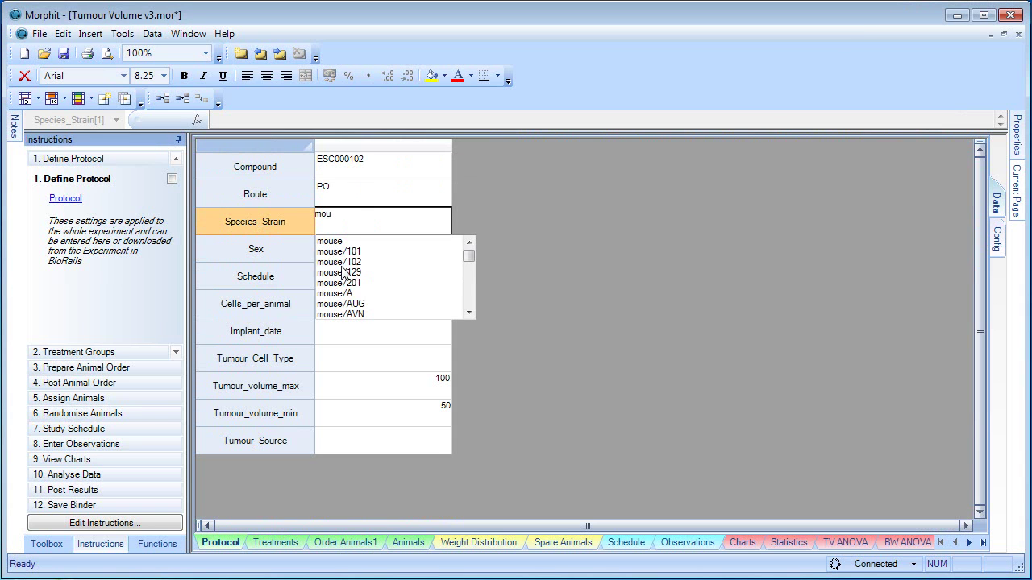
pyautogui.click(339, 262)
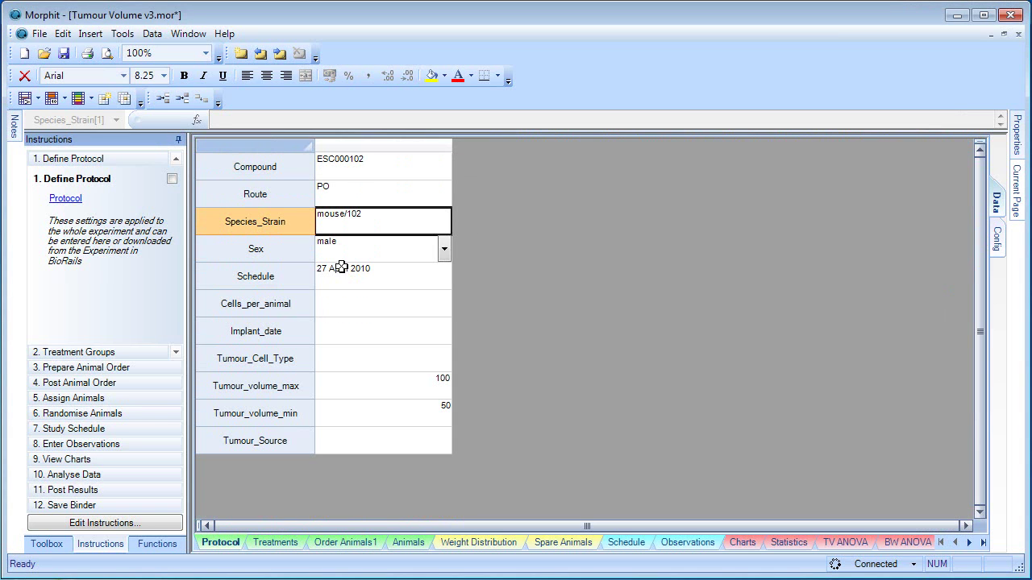
pyautogui.click(445, 251)
pyautogui.click(371, 279)
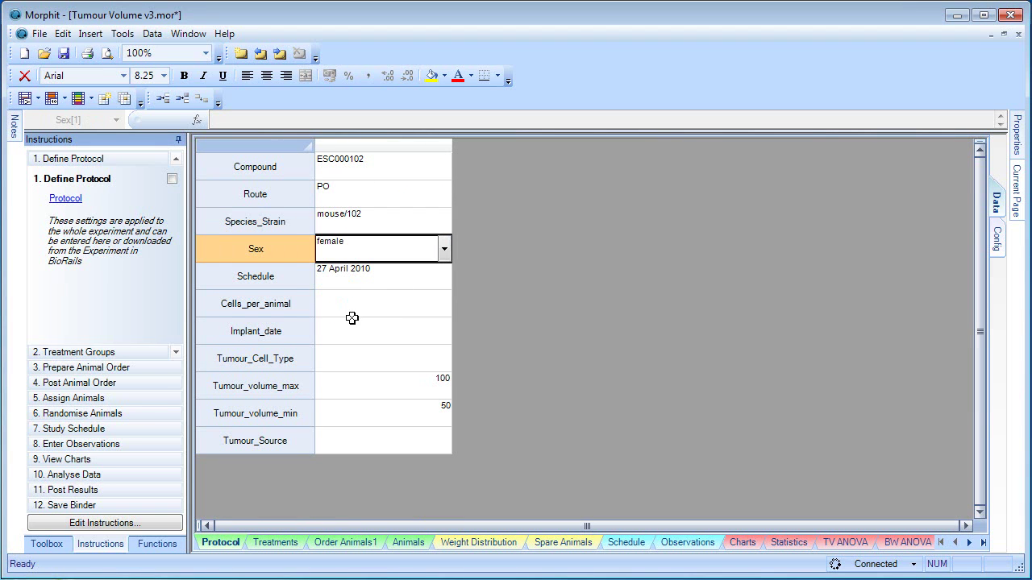
pyautogui.click(368, 304)
pyautogui.write('100')
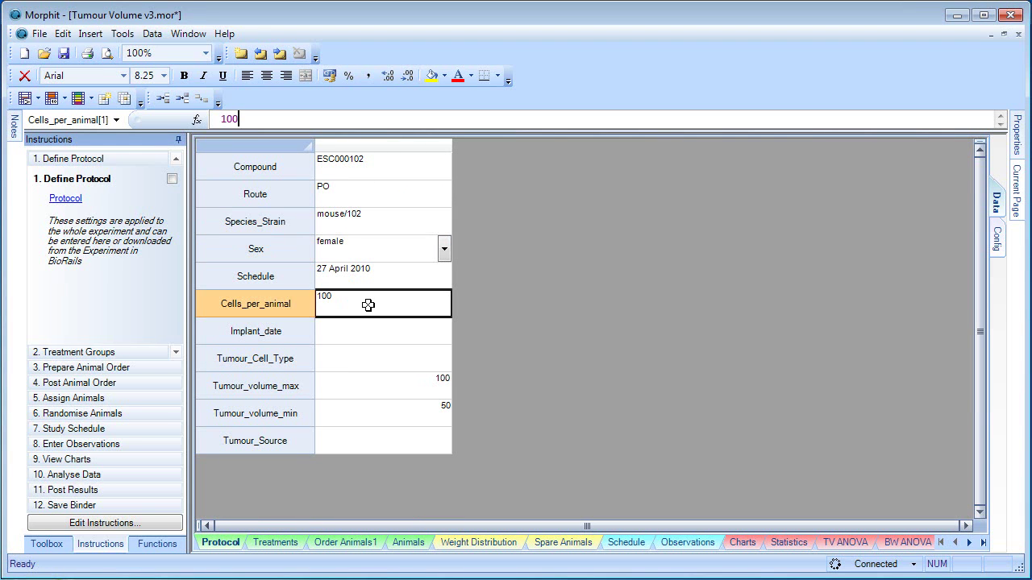
pyautogui.press('Return')
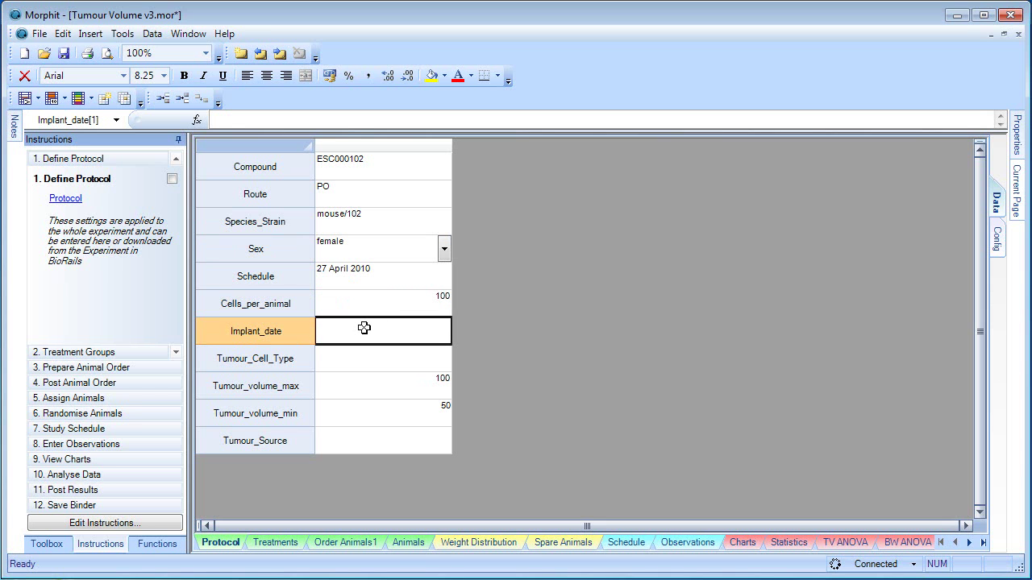
pyautogui.write('=now')
pyautogui.press('Tab')
pyautogui.press('Return')
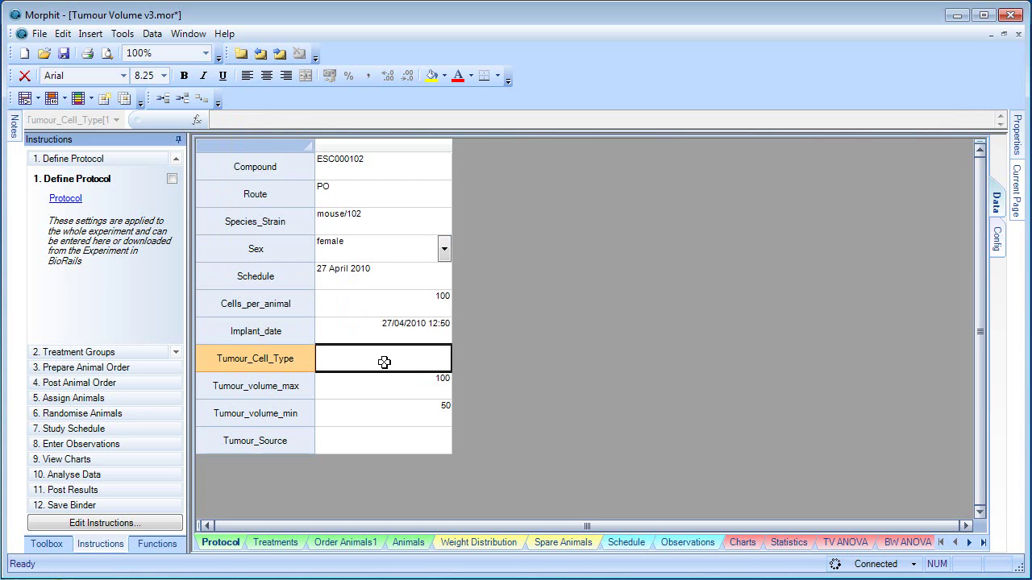
# Step: Set tumour cell type Ovarian/OVCAR_5 and tumour source UK/Hants/Guildford
pyautogui.write('1')
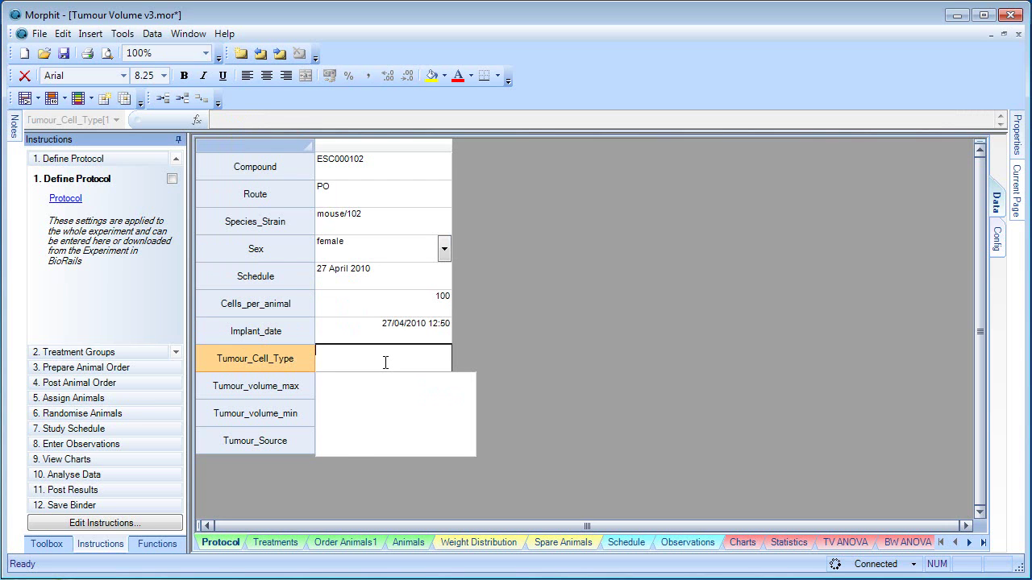
pyautogui.write('O')
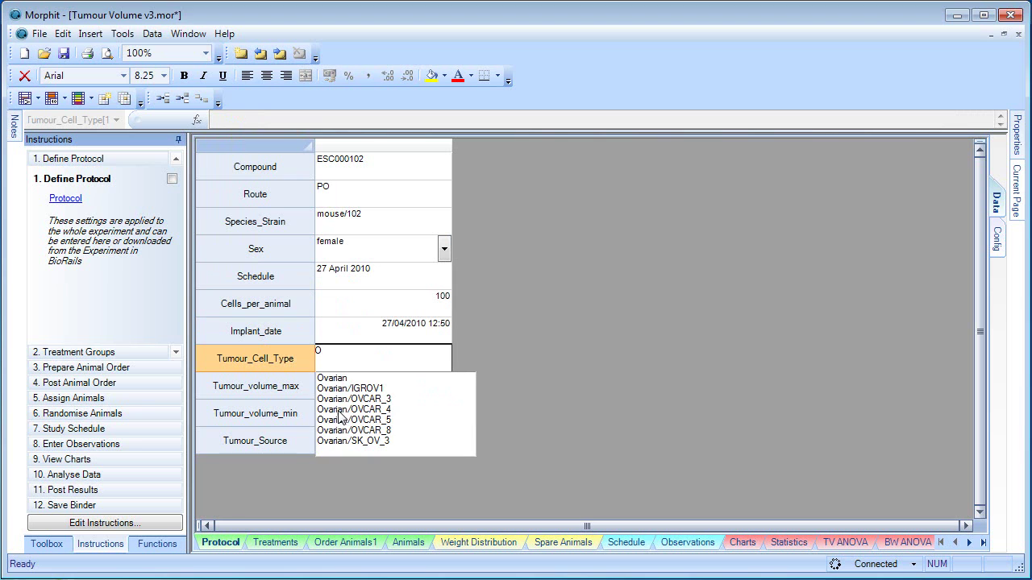
pyautogui.click(342, 420)
pyautogui.click(337, 447)
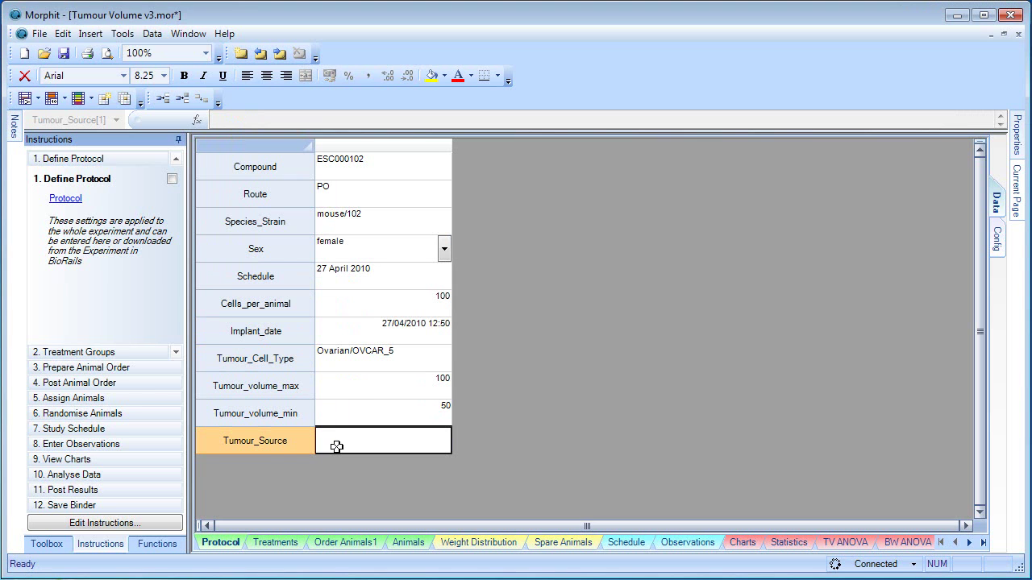
pyautogui.write('UK/')
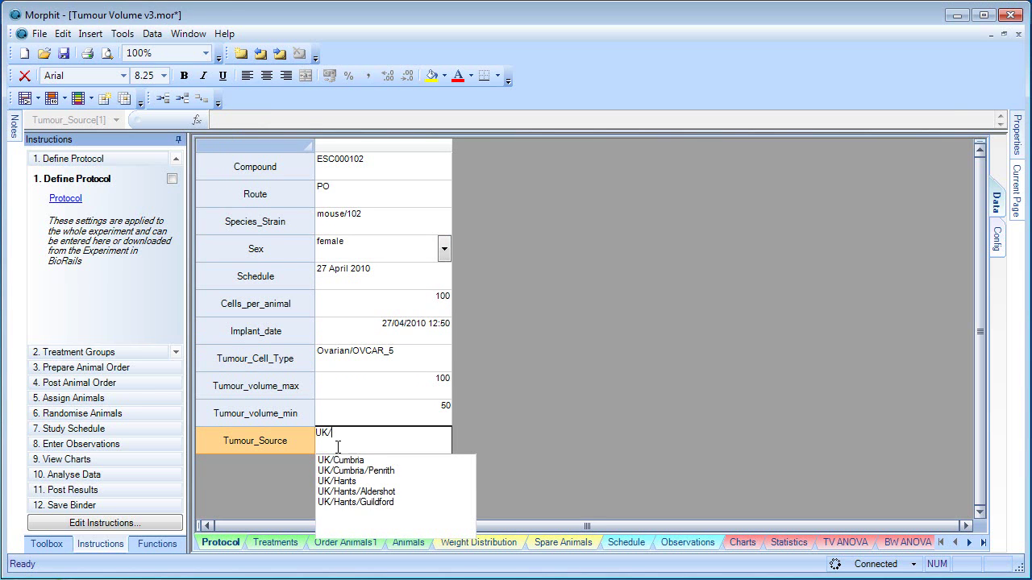
pyautogui.click(376, 501)
pyautogui.click(383, 419)
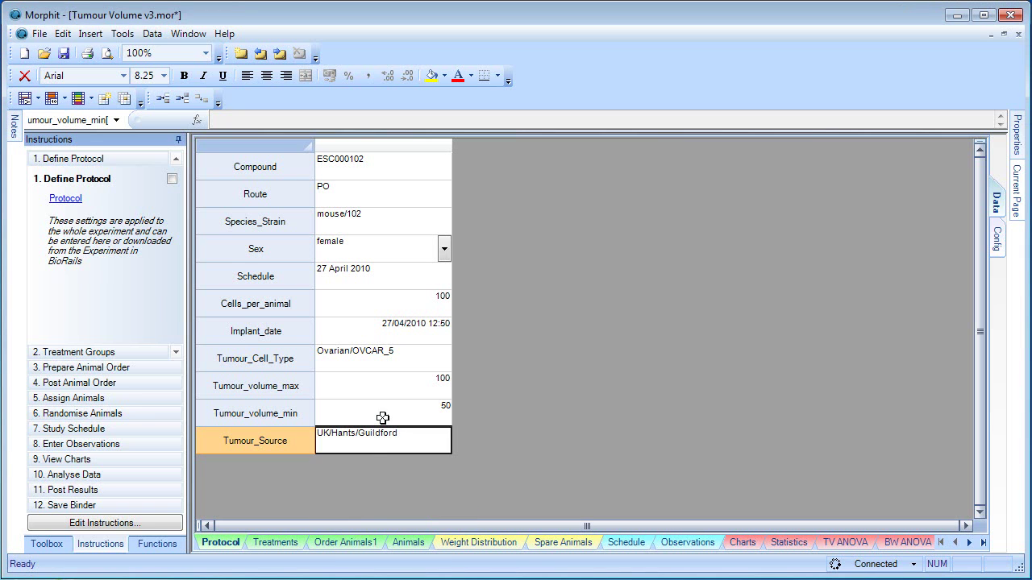
# Step: Mark Define Protocol completed and go to the Treatments sheet under Treatment Groups
pyautogui.click(172, 178)
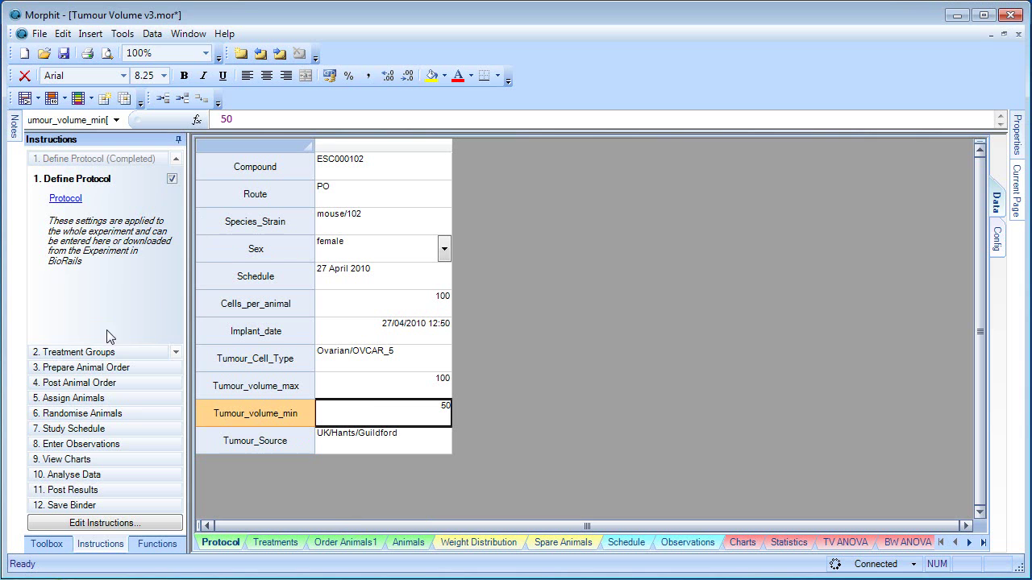
pyautogui.click(110, 353)
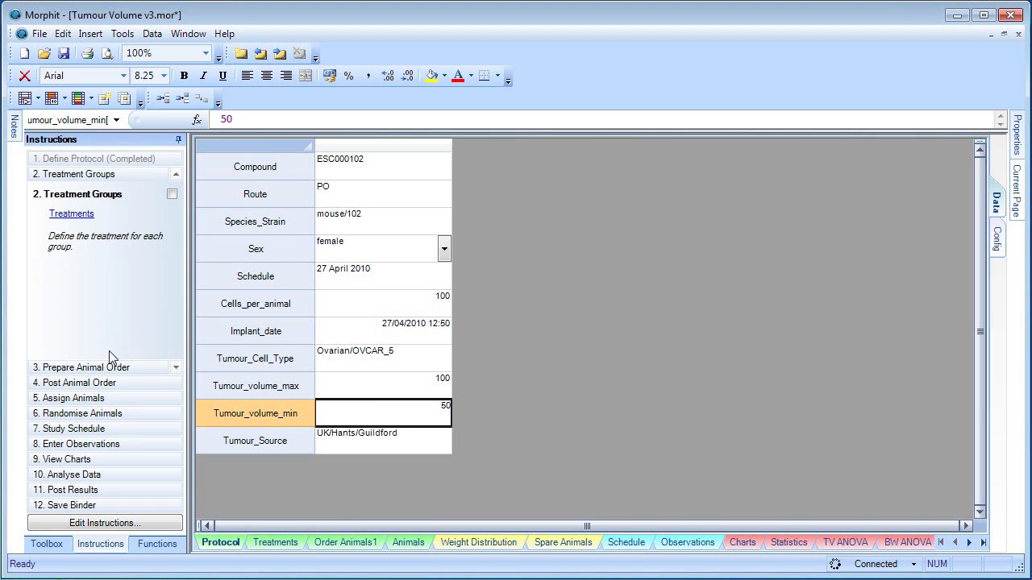
pyautogui.click(72, 214)
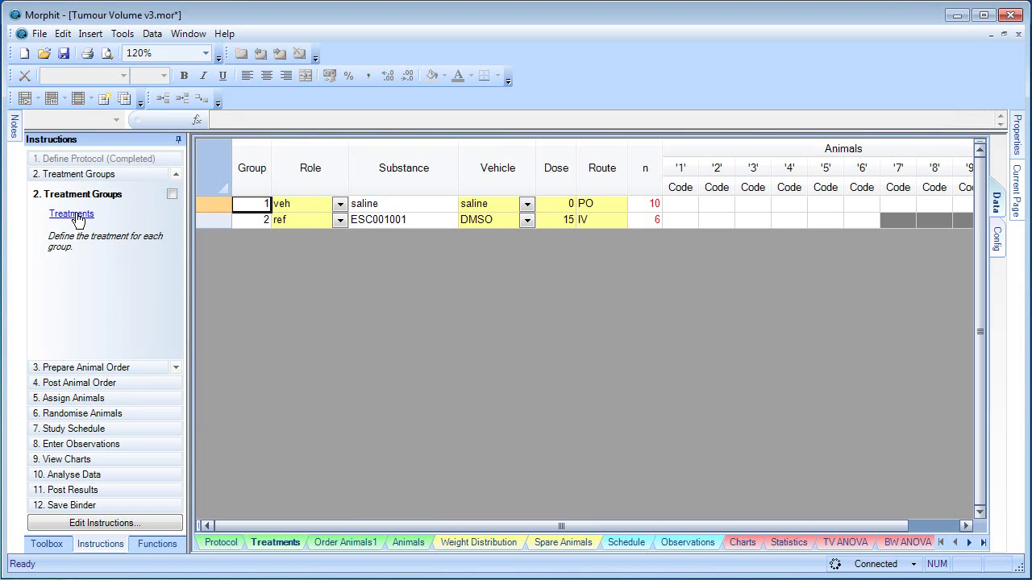
# Step: Insert four blank groups before the ref group
pyautogui.click(259, 220)
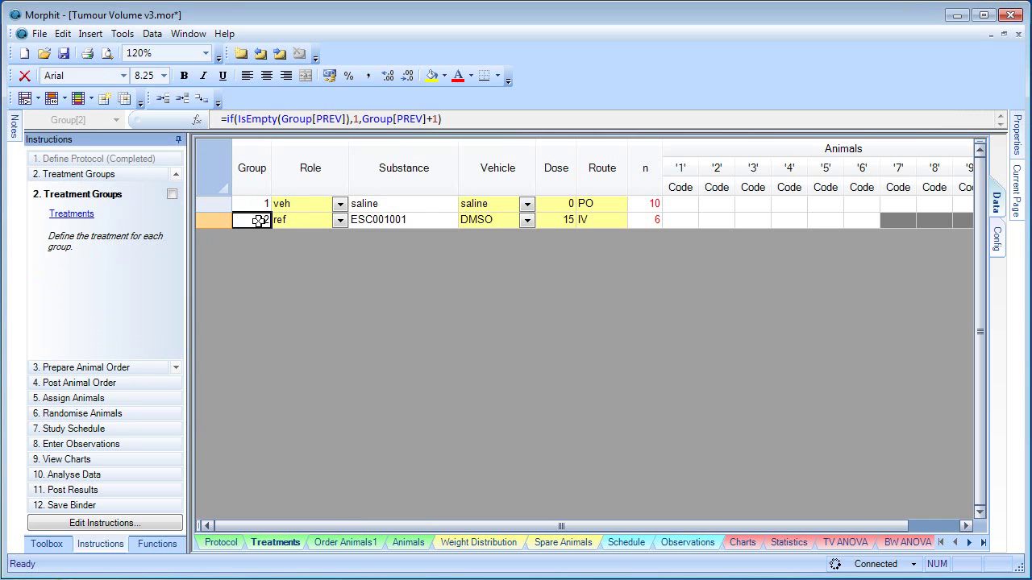
pyautogui.click(184, 106)
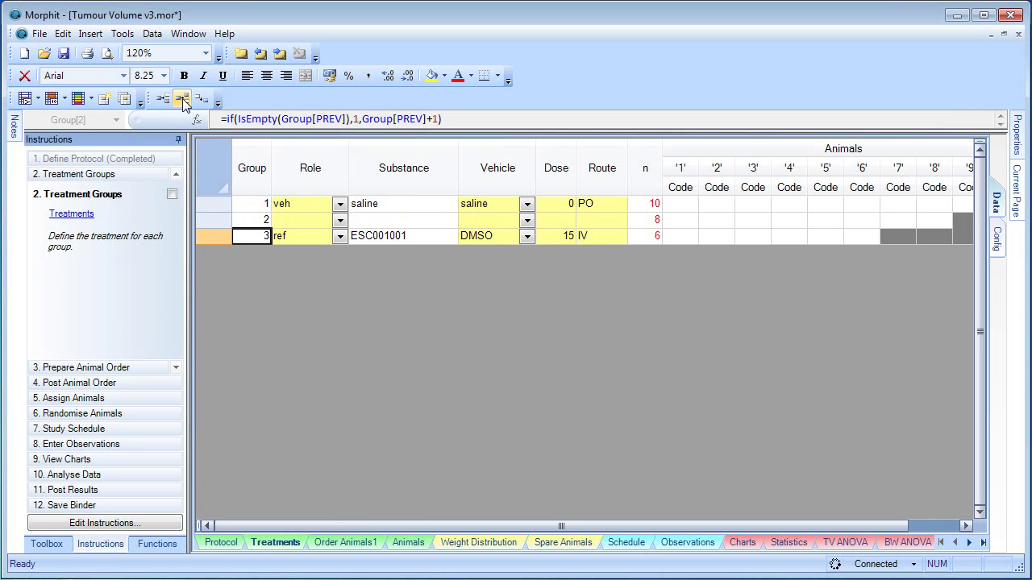
pyautogui.click(184, 106)
pyautogui.click(183, 105)
pyautogui.click(184, 99)
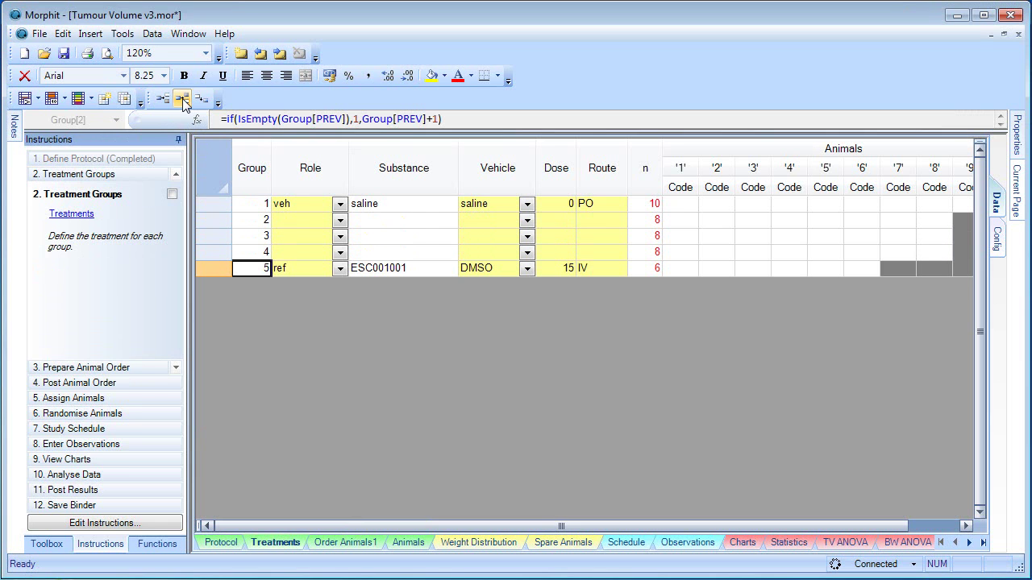
pyautogui.click(184, 100)
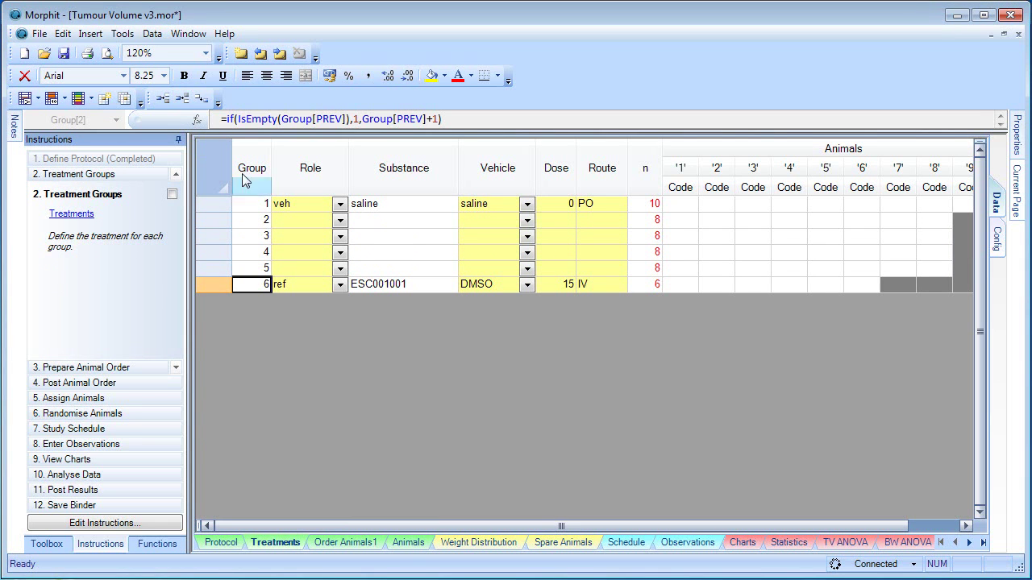
# Step: Set the role of groups 2–5 to test
pyautogui.click(341, 221)
pyautogui.click(304, 281)
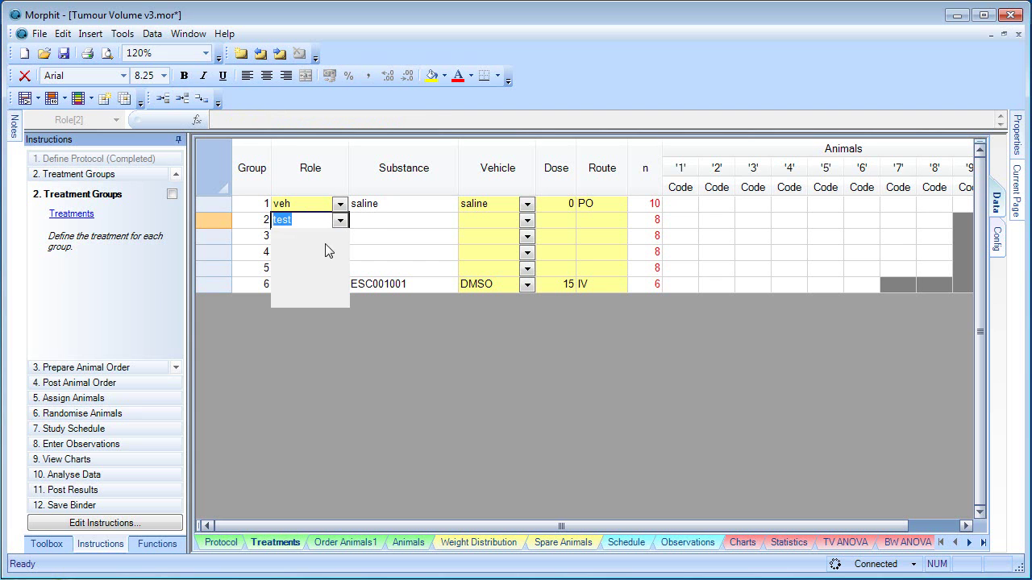
pyautogui.click(339, 237)
pyautogui.click(297, 300)
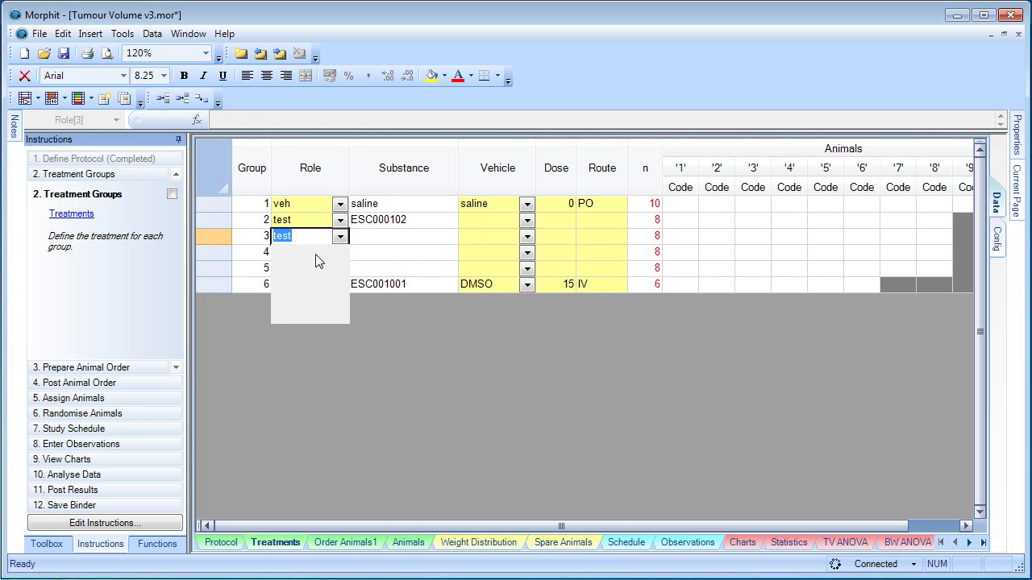
pyautogui.click(340, 253)
pyautogui.click(339, 255)
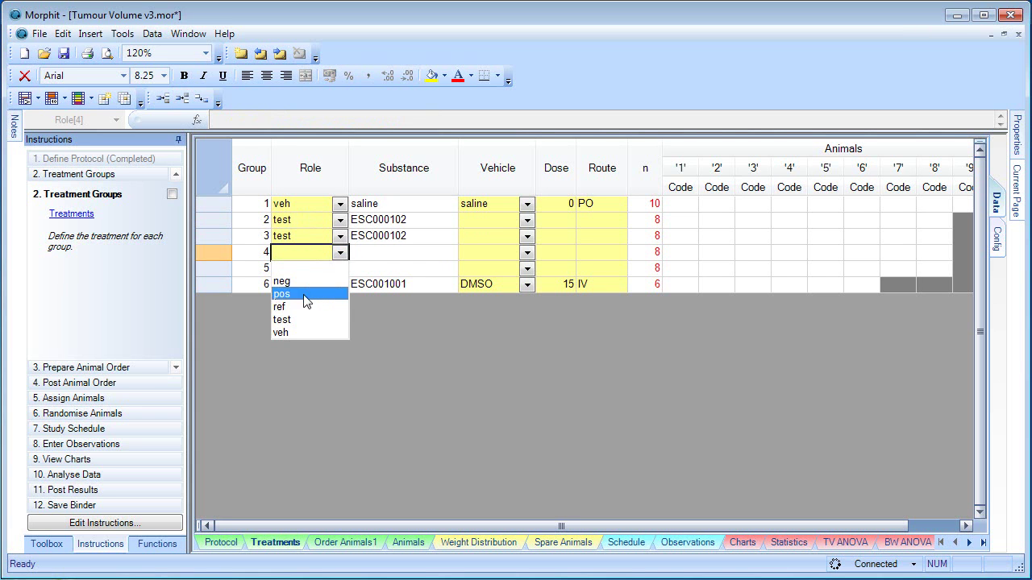
pyautogui.click(298, 316)
pyautogui.click(340, 269)
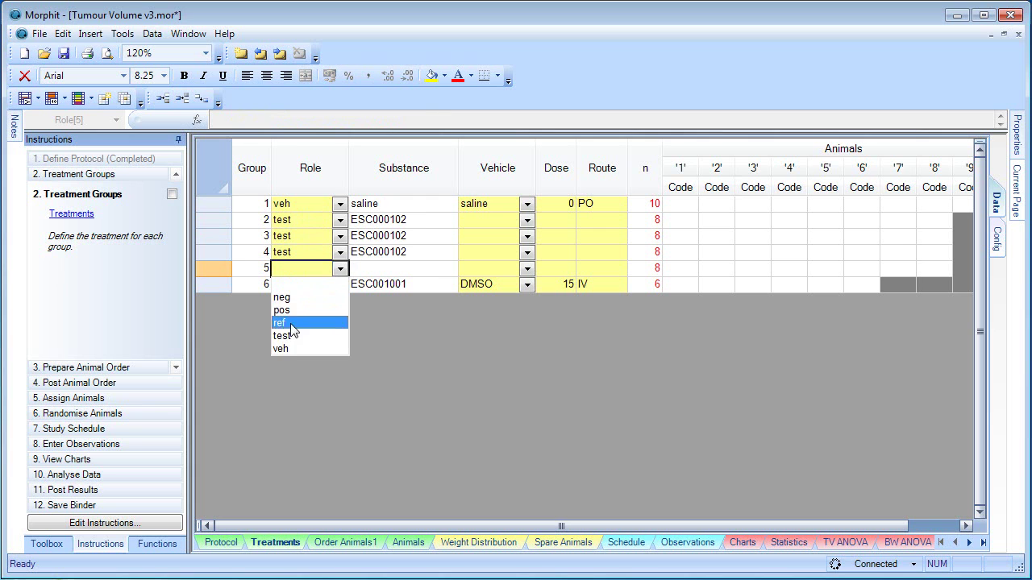
pyautogui.click(295, 324)
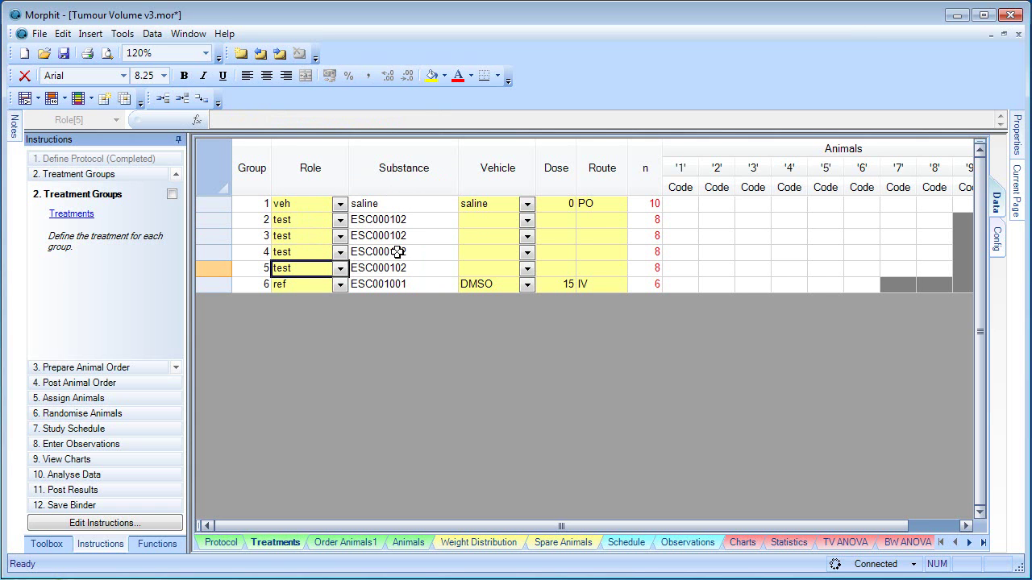
# Step: Set the vehicle of groups 2–5 to saline
pyautogui.click(486, 223)
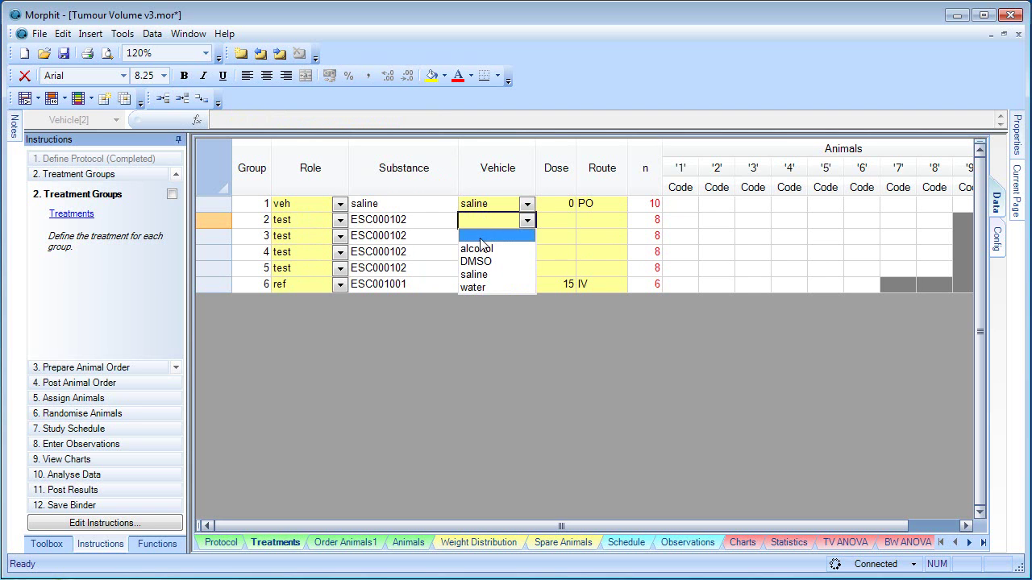
pyautogui.click(476, 275)
pyautogui.click(478, 295)
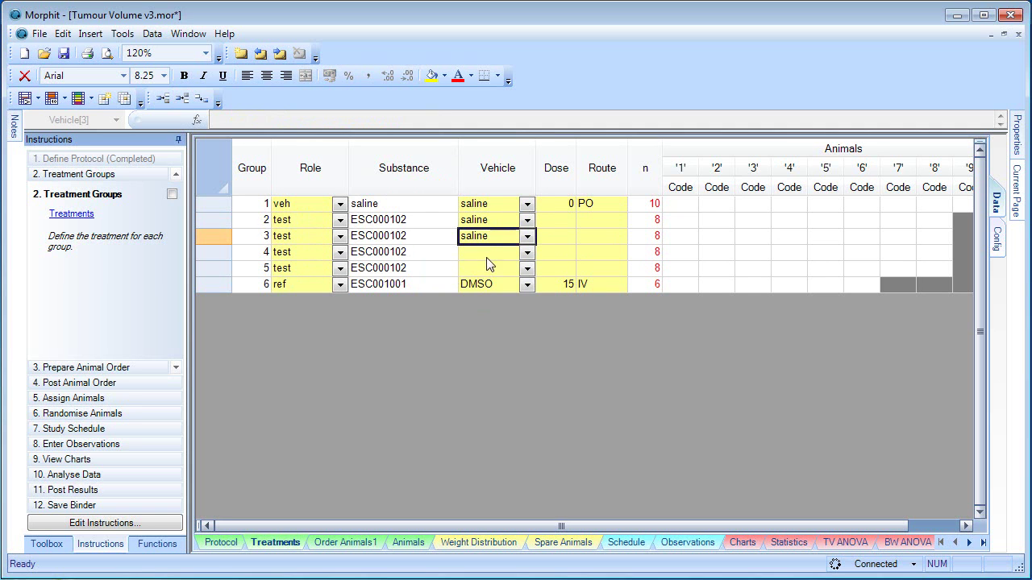
pyautogui.click(490, 256)
pyautogui.click(484, 308)
pyautogui.click(486, 273)
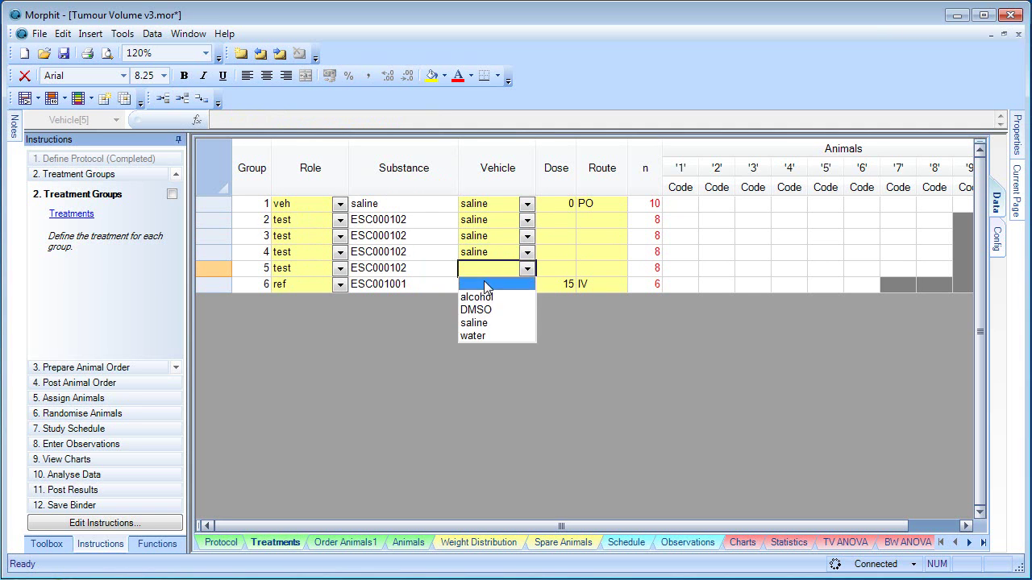
pyautogui.click(476, 323)
# Step: Enter doses 5, 10, 15 and 20 for groups 2–5
pyautogui.click(567, 224)
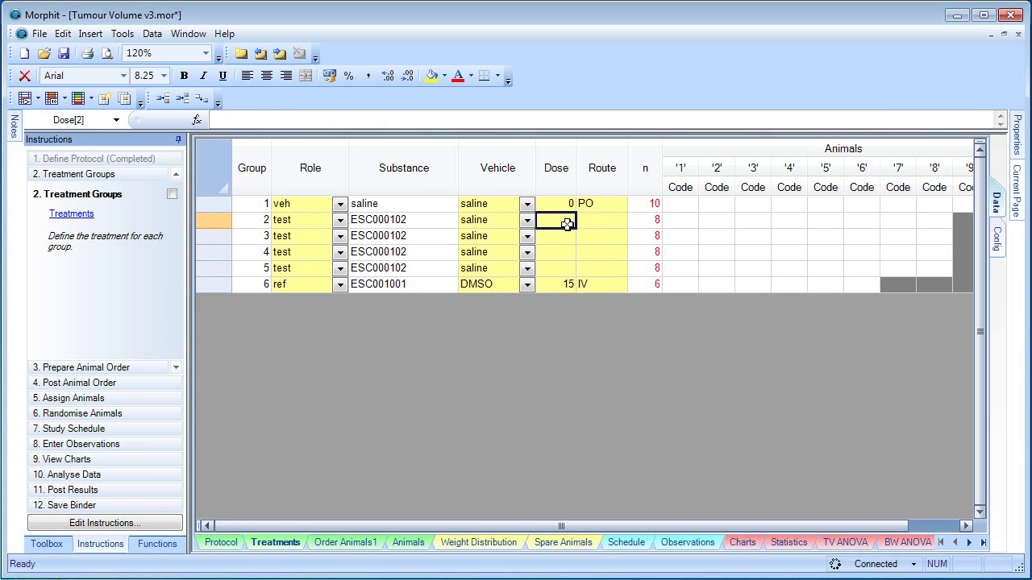
pyautogui.write('5')
pyautogui.press('Return')
pyautogui.write('10')
pyautogui.press('Return')
pyautogui.write('1')
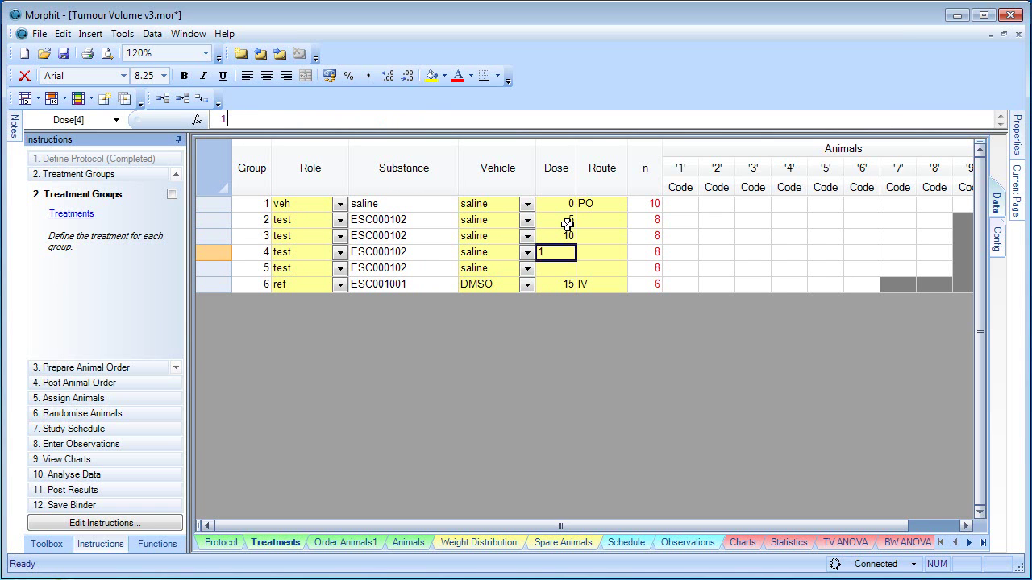
pyautogui.write('5')
pyautogui.press('Return')
pyautogui.write('20')
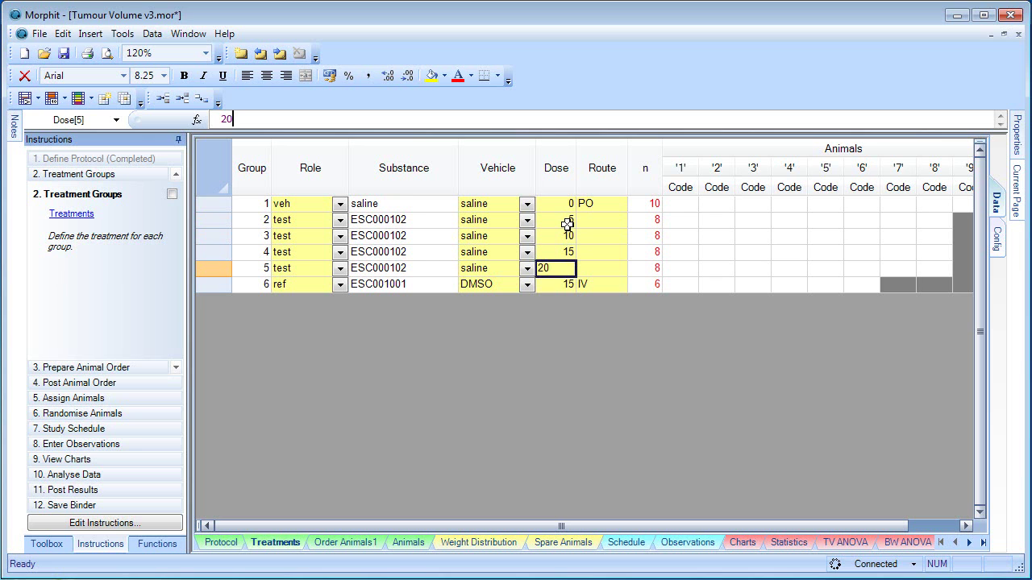
pyautogui.click(600, 205)
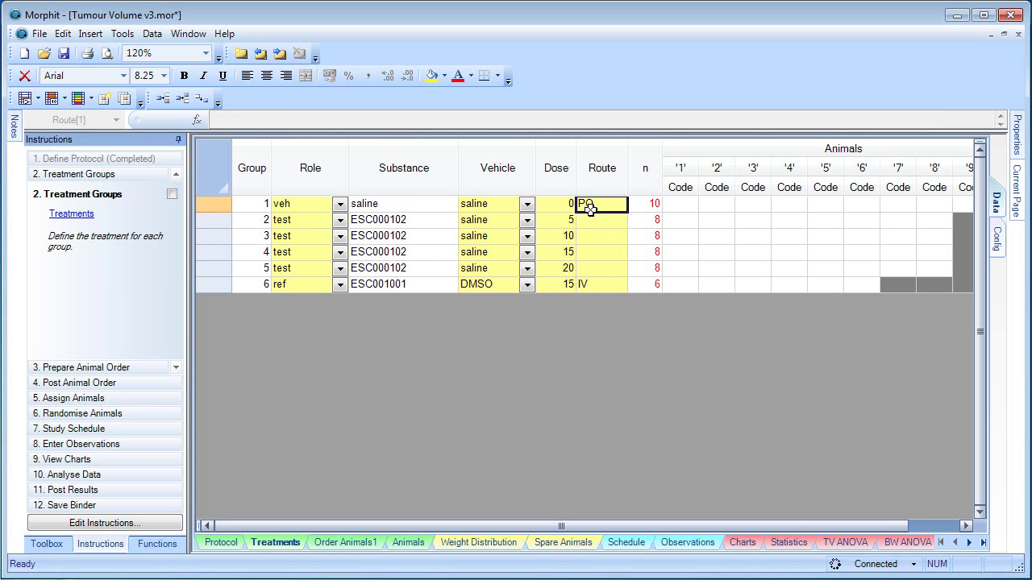
# Step: Paste route PO into groups 2–5
pyautogui.click(585, 221)
pyautogui.write('PO')
pyautogui.click(597, 236)
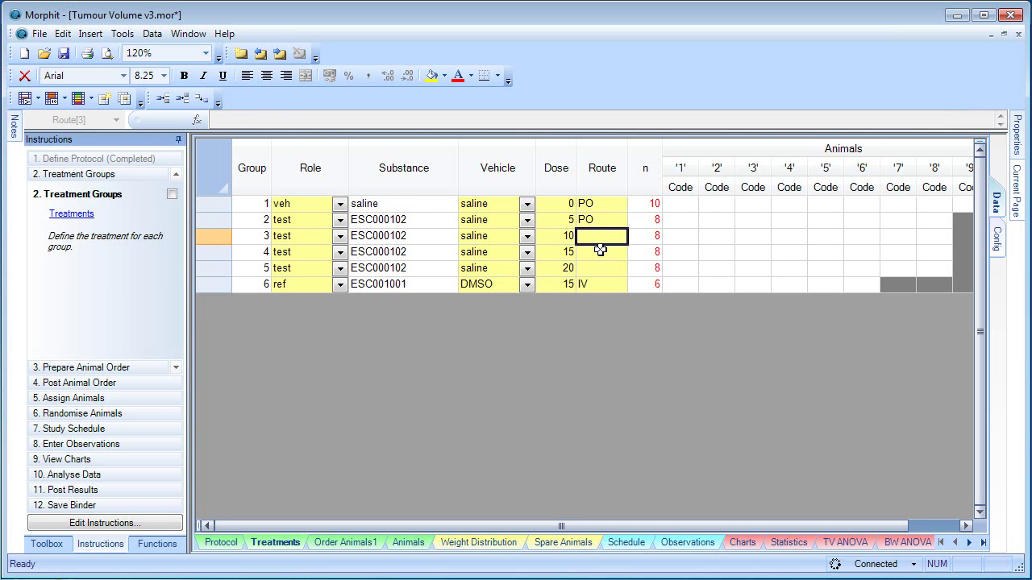
pyautogui.write('PO')
pyautogui.click(598, 252)
pyautogui.write('PO')
pyautogui.click(599, 269)
pyautogui.write('PO')
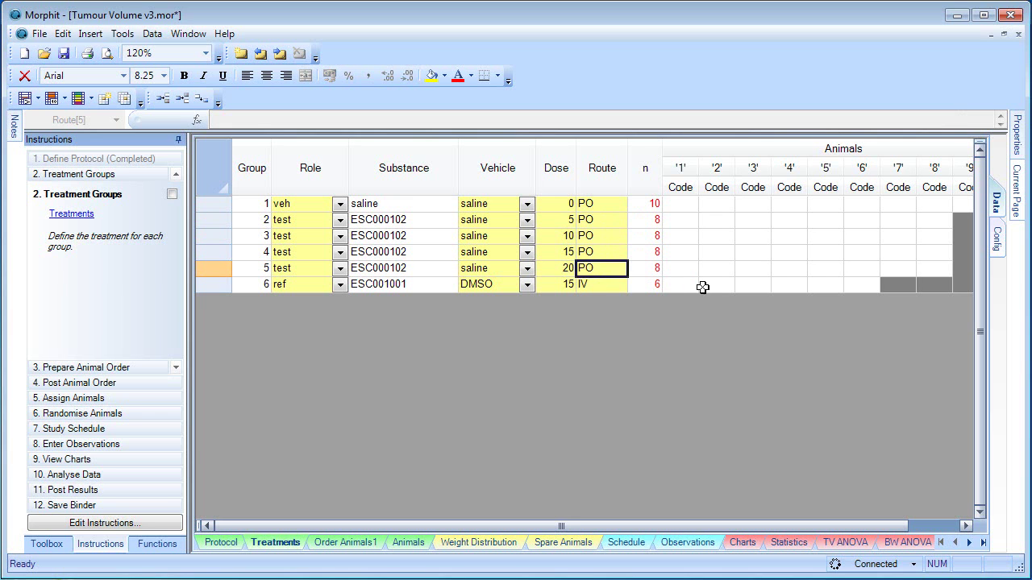
# Step: Finish the route entry and check the group animal counts (10, 8, 8, 8, 8, 6)
pyautogui.click(682, 284)
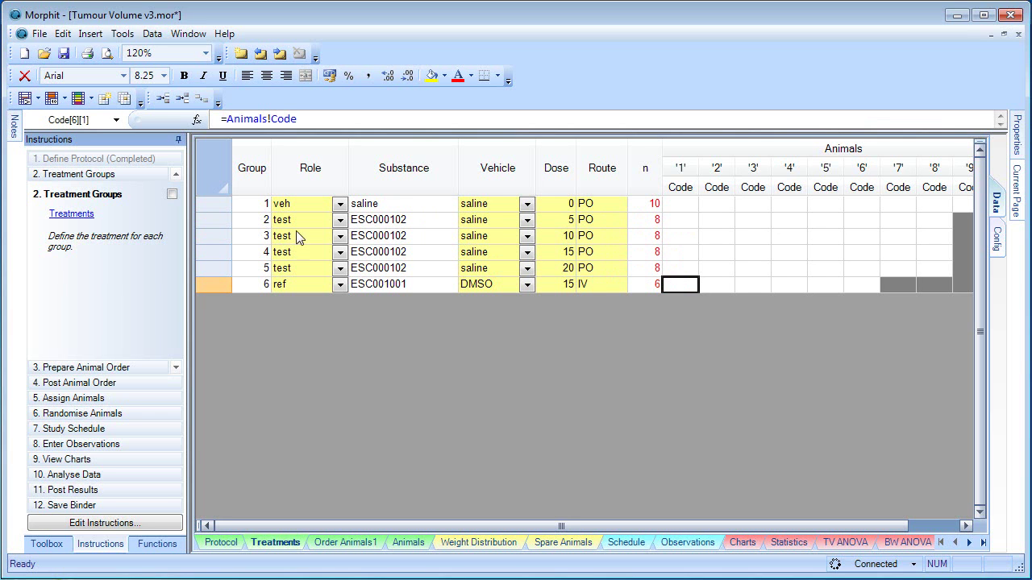
pyautogui.moveTo(647, 219); pyautogui.dragTo(645, 273)
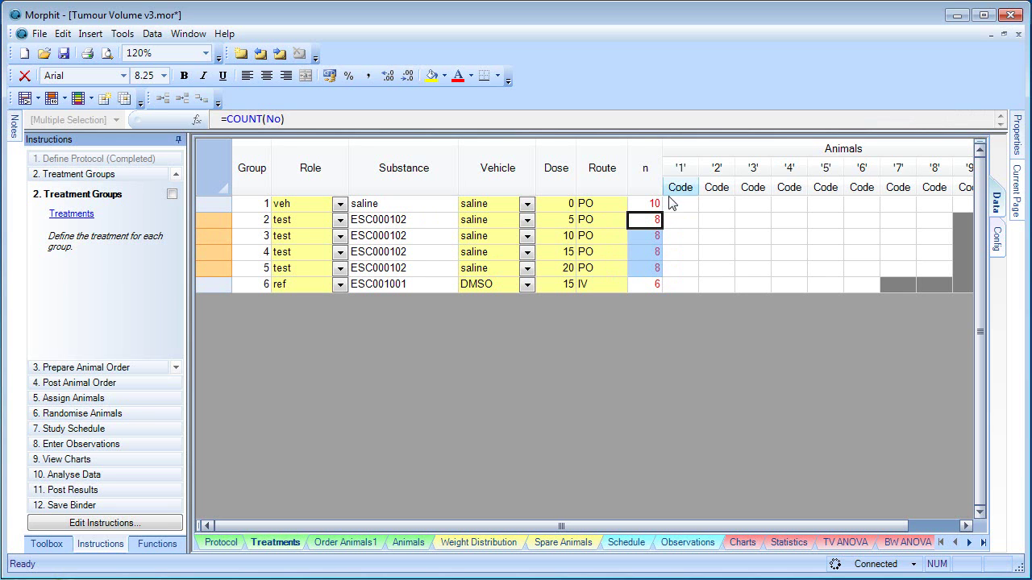
pyautogui.click(645, 202)
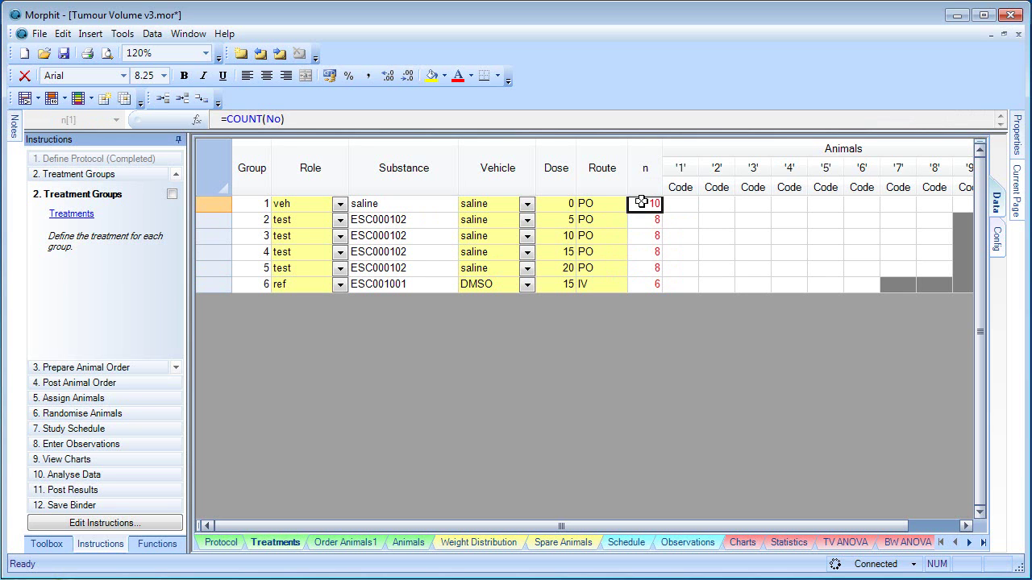
pyautogui.click(648, 287)
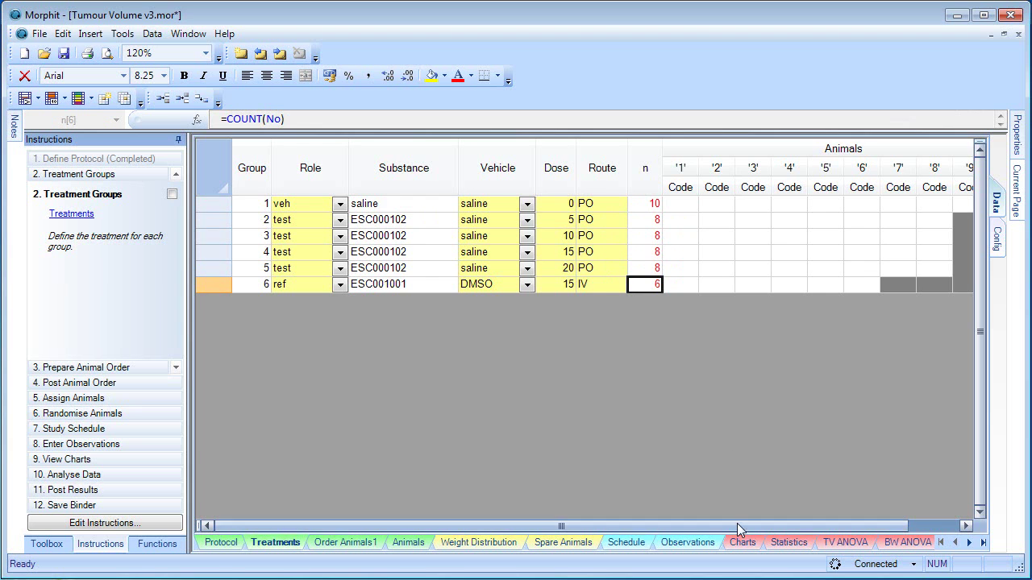
pyautogui.moveTo(741, 525); pyautogui.dragTo(785, 526)
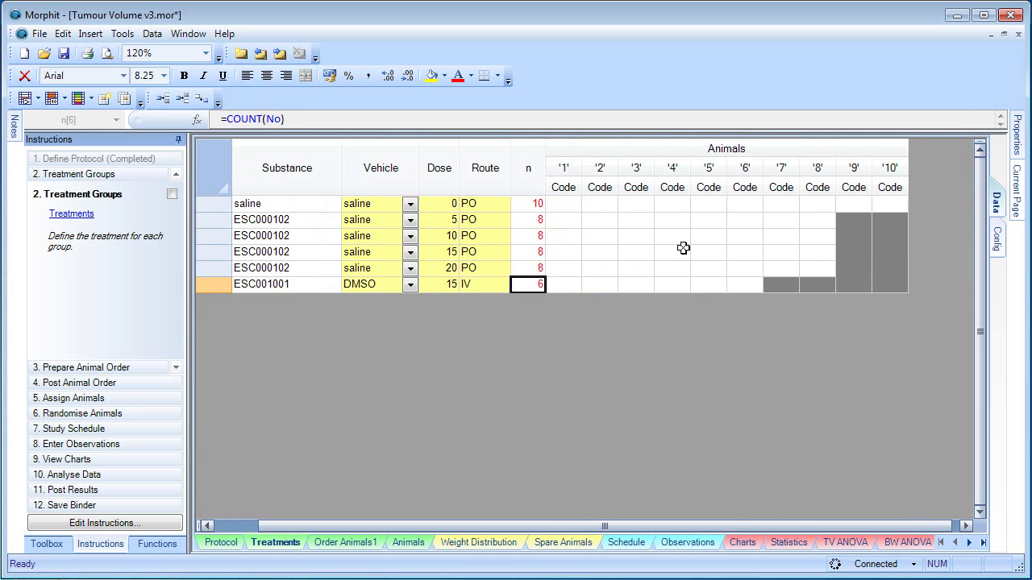
# Step: Check group 1's animal code cells and mark Treatment Groups as completed
pyautogui.click(560, 204)
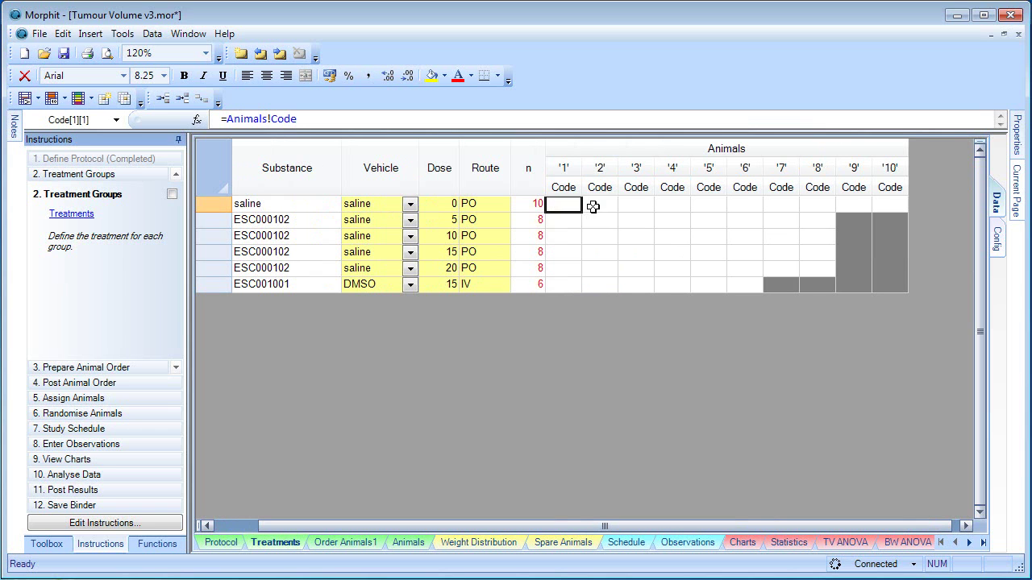
pyautogui.click(596, 205)
pyautogui.click(631, 205)
pyautogui.click(672, 204)
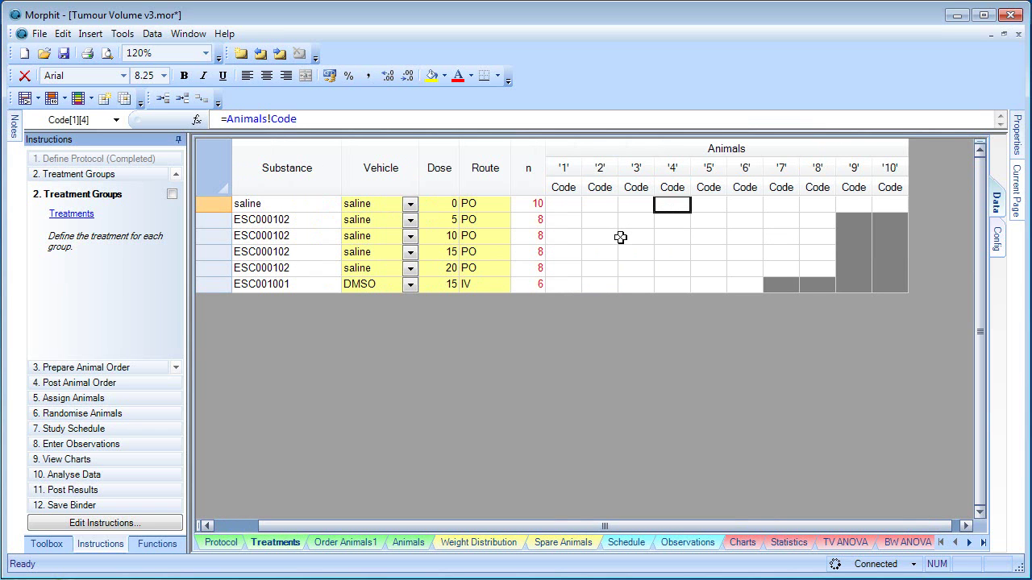
pyautogui.click(171, 195)
pyautogui.click(95, 369)
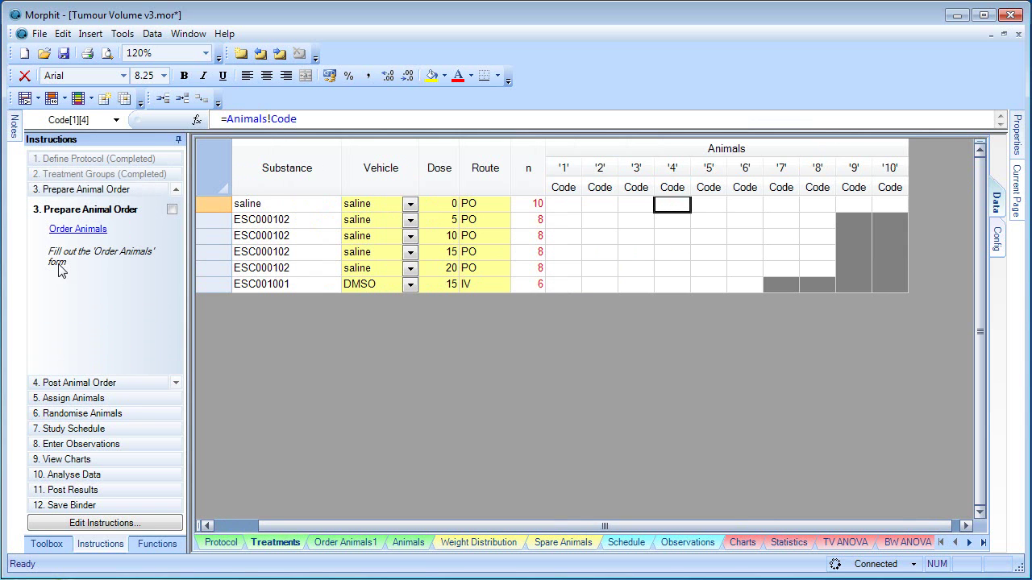
# Step: Review the order for 58 female mouse/102 animals with its age and weight limits; mark it completed
pyautogui.click(63, 231)
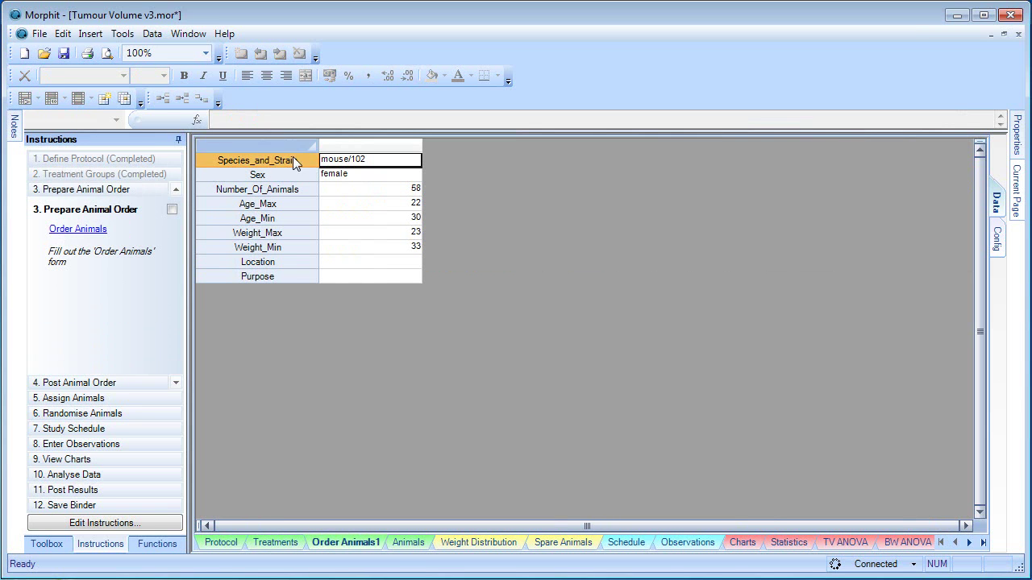
pyautogui.click(369, 192)
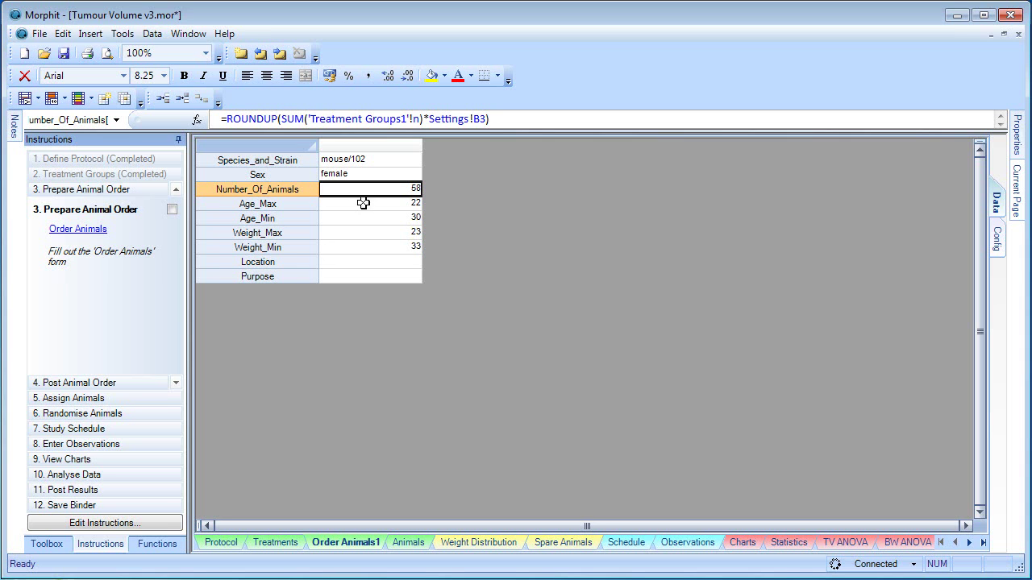
pyautogui.click(361, 204)
pyautogui.click(360, 219)
pyautogui.click(360, 232)
pyautogui.click(359, 247)
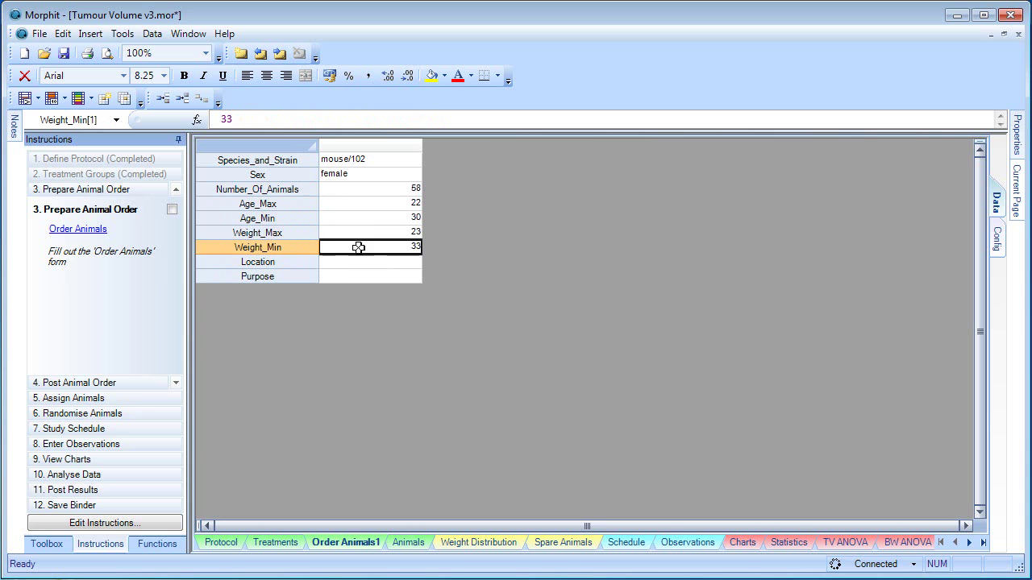
pyautogui.click(334, 273)
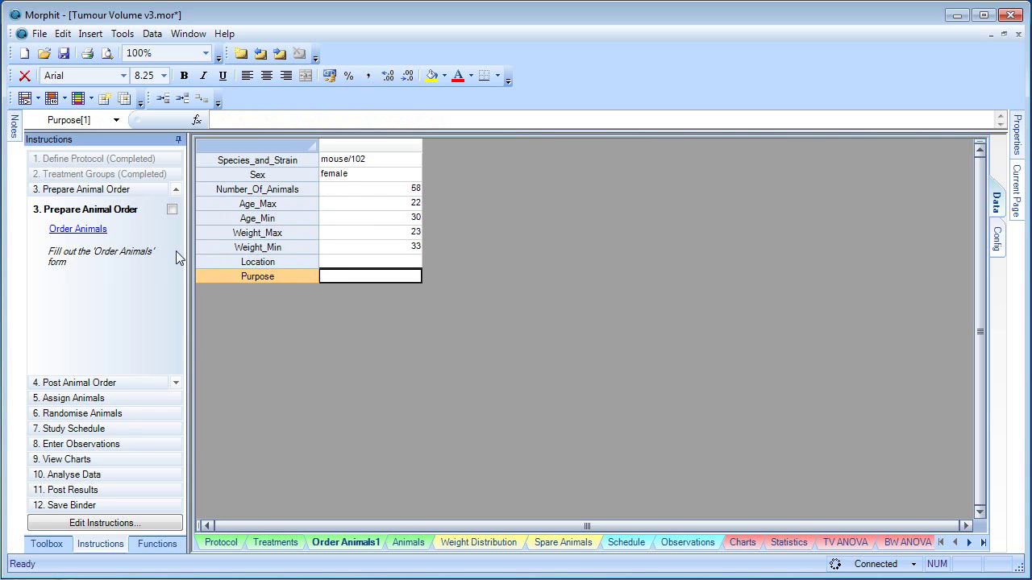
pyautogui.click(171, 209)
# Step: Upload the animal order to BioRails, dismiss the report, and mark Post Animal Order completed
pyautogui.click(84, 383)
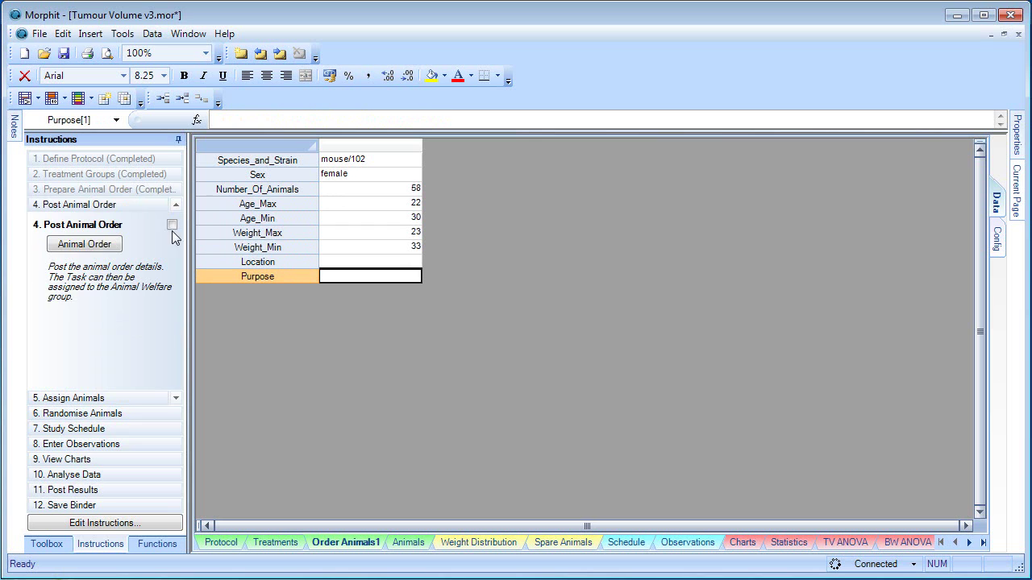
pyautogui.click(92, 246)
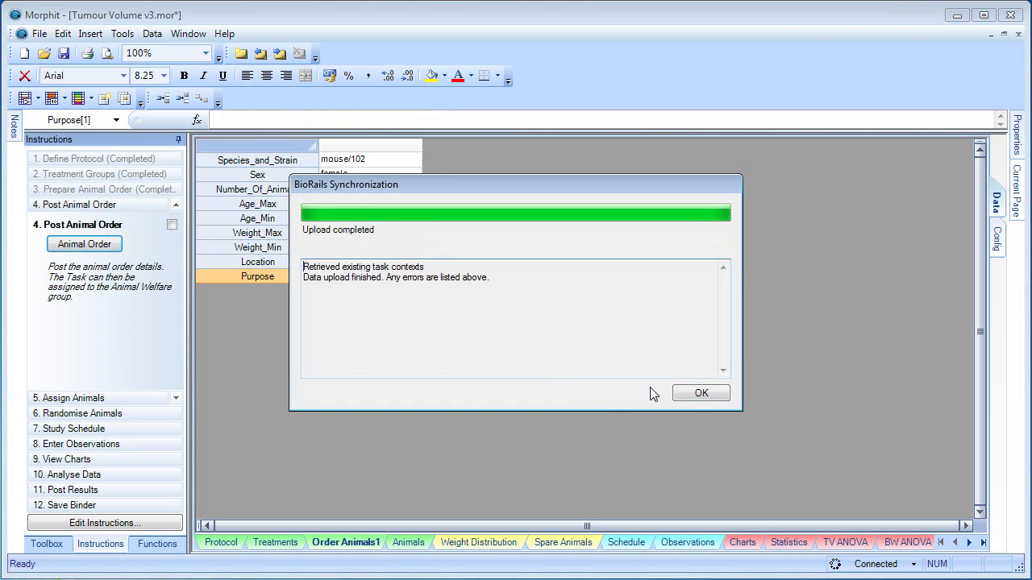
pyautogui.click(698, 394)
pyautogui.click(172, 225)
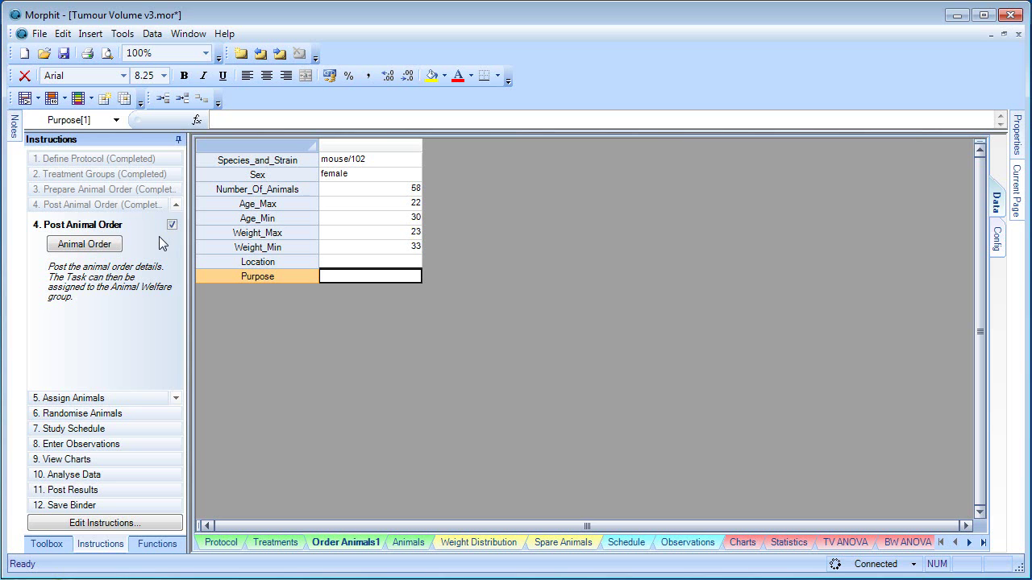
pyautogui.click(129, 397)
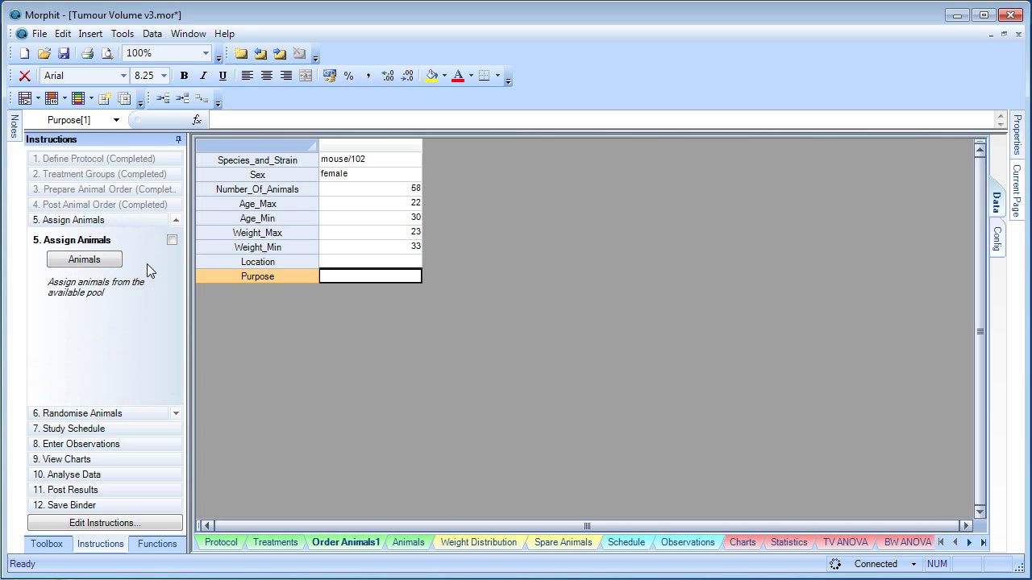
# Step: Open the Animals sheet and check the group assignments of A002, A003, A004, A006 and A009
pyautogui.click(93, 261)
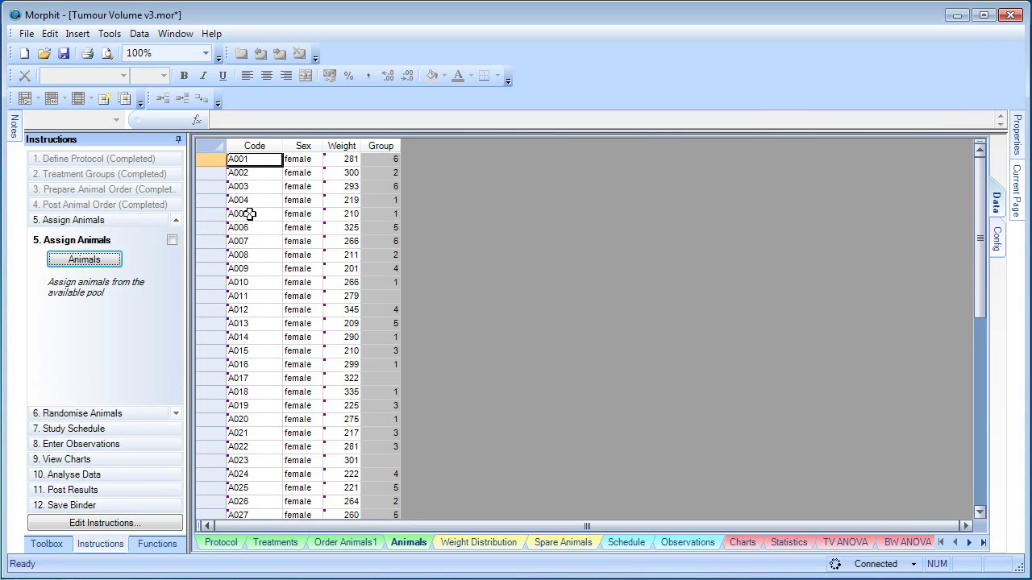
pyautogui.click(391, 172)
pyautogui.click(389, 188)
pyautogui.click(389, 201)
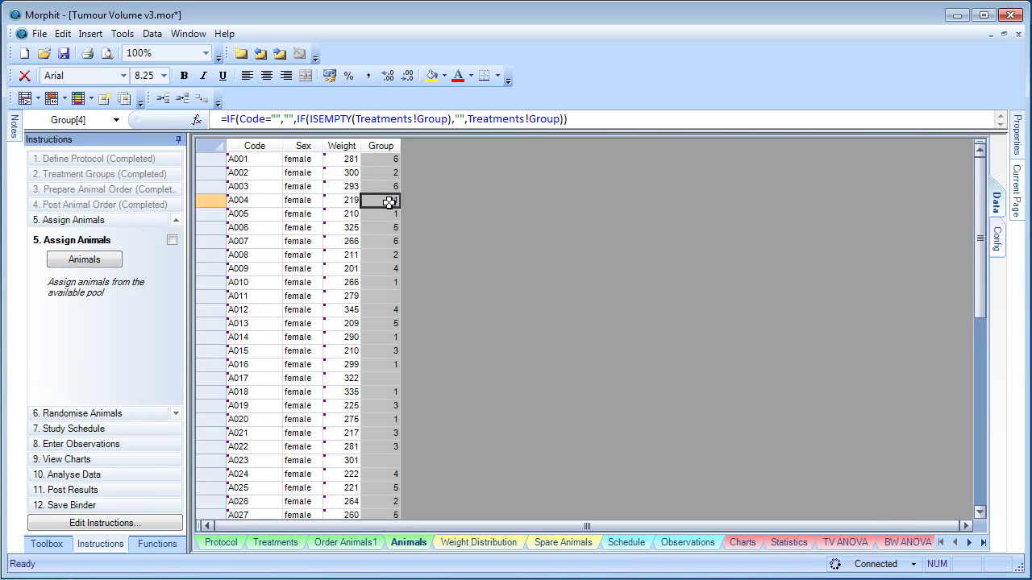
pyautogui.click(388, 229)
pyautogui.click(381, 268)
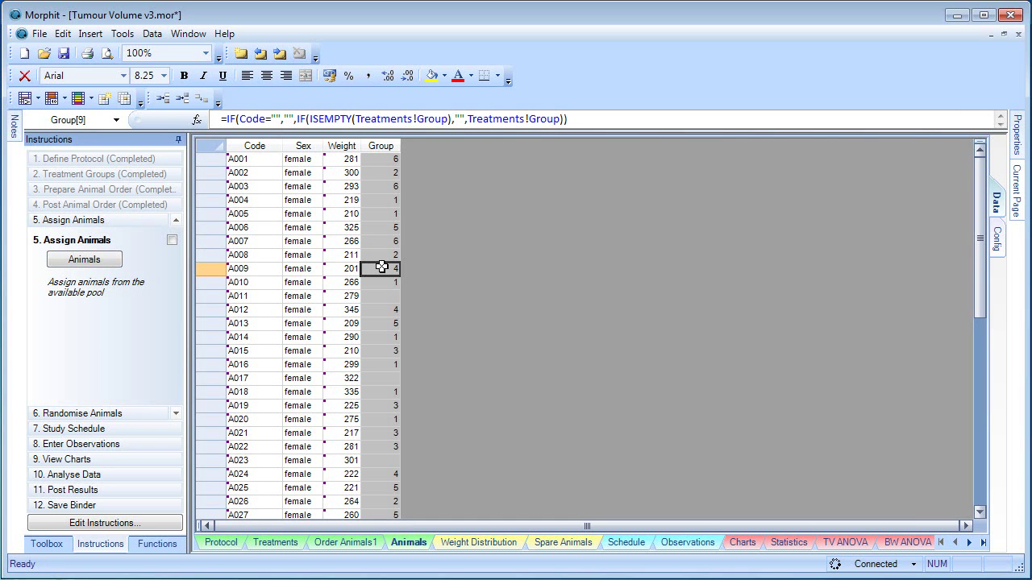
# Step: Randomise animals twice on the Weight Distribution chart to balance group bodyweights, then mark step 6 completed
pyautogui.click(143, 413)
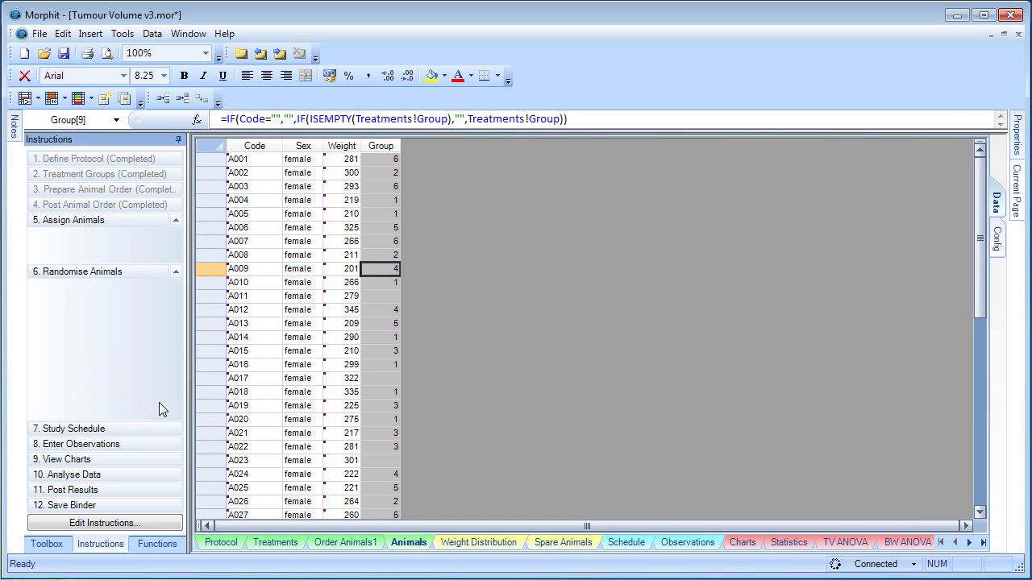
pyautogui.click(443, 542)
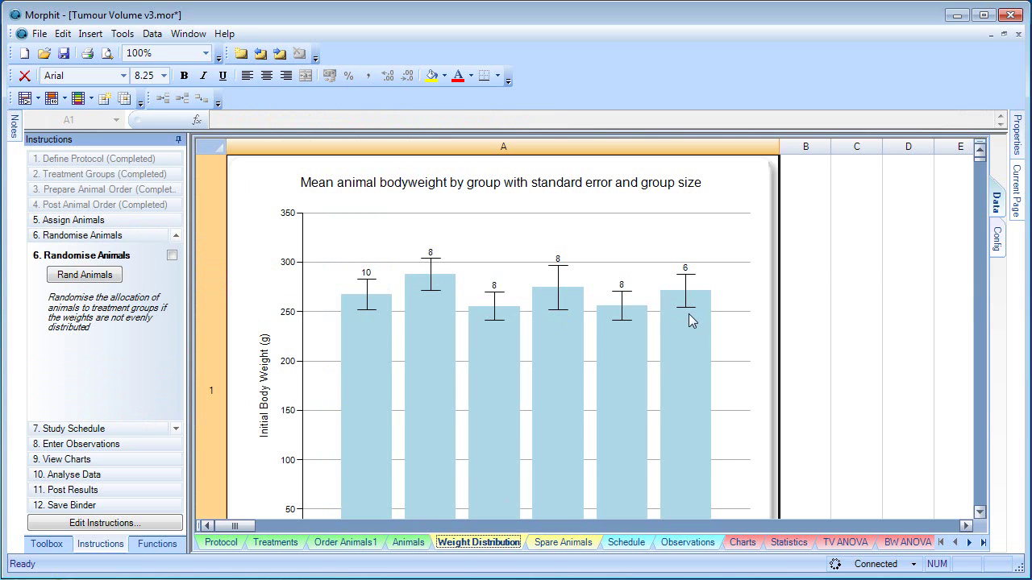
pyautogui.click(101, 278)
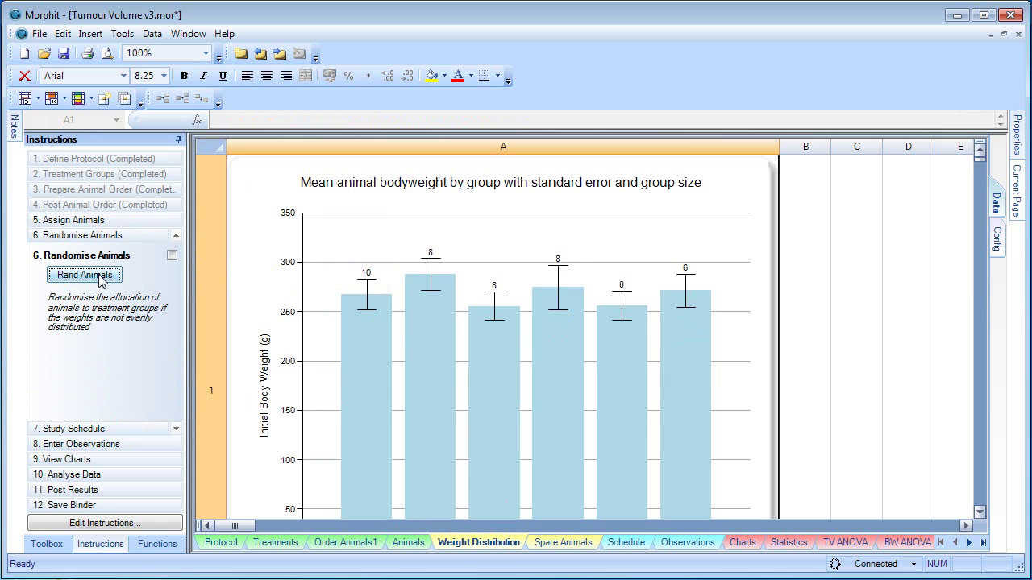
pyautogui.click(85, 275)
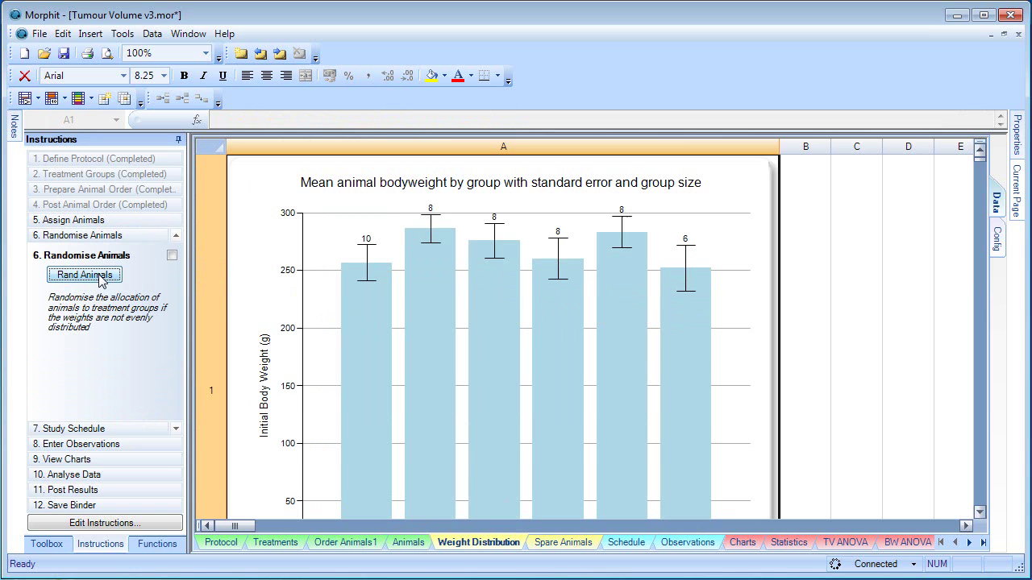
pyautogui.click(172, 254)
# Step: Open the Schedule sheet and check the nine study days from day 14 to day 51
pyautogui.click(98, 432)
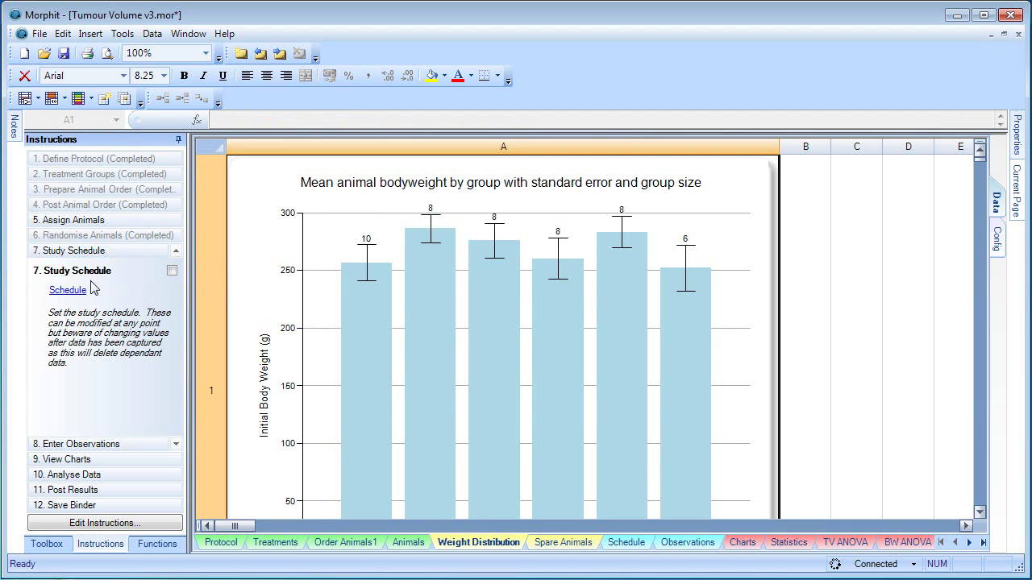
pyautogui.click(69, 292)
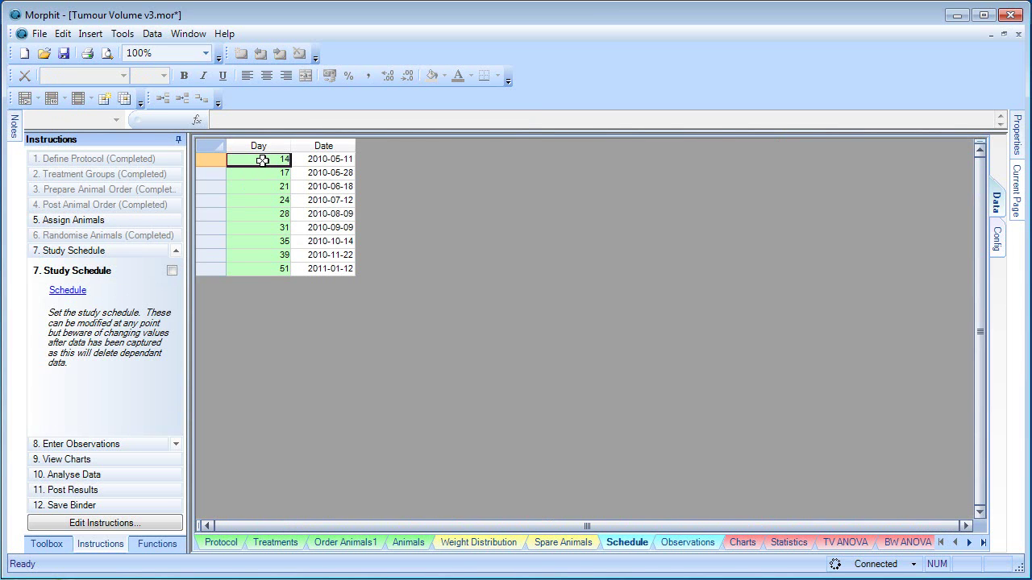
pyautogui.click(263, 271)
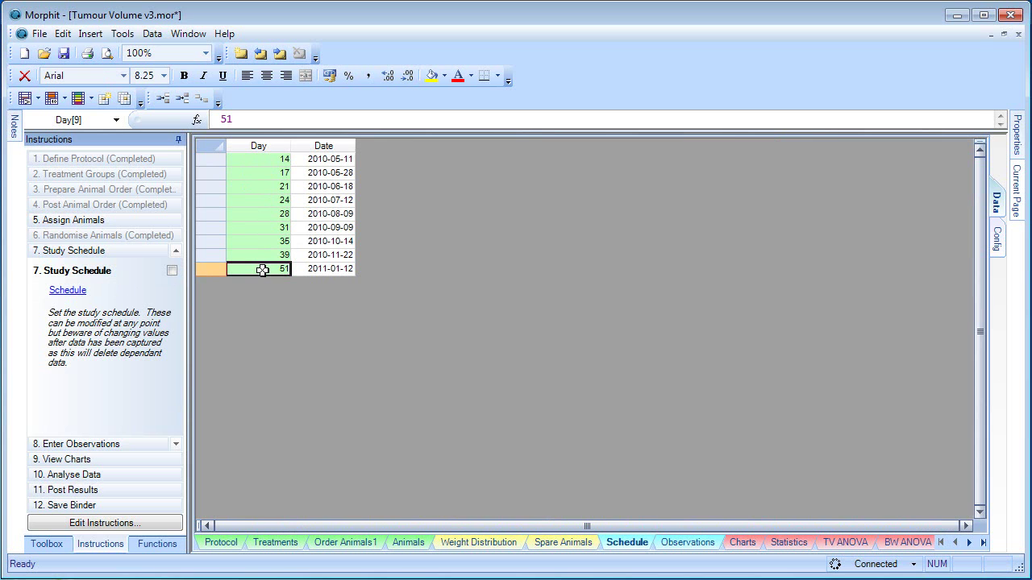
pyautogui.click(125, 443)
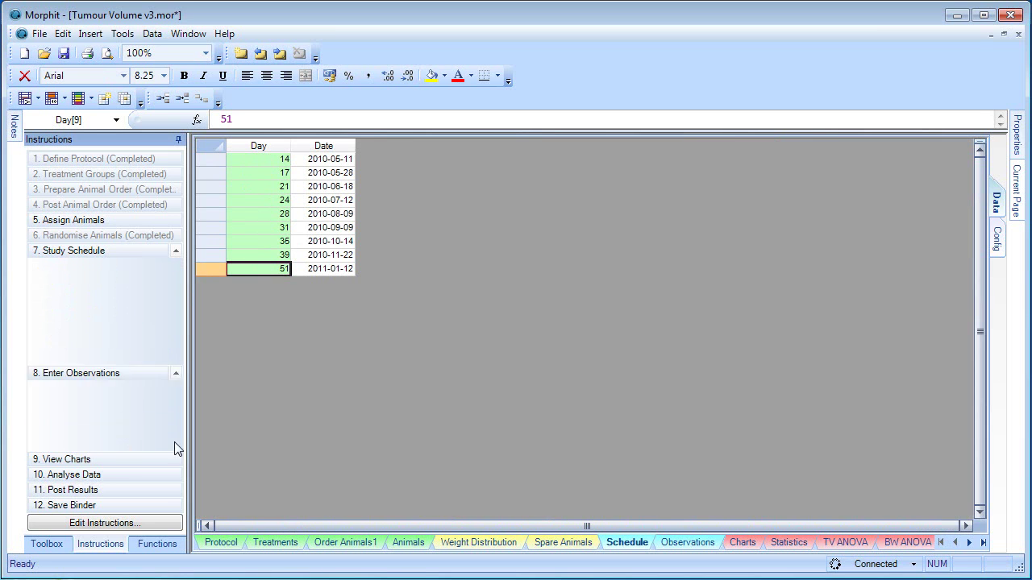
# Step: Enter A018's day-14 readings: tumour length 2, tumour width 3, bodyweight 34
pyautogui.click(69, 306)
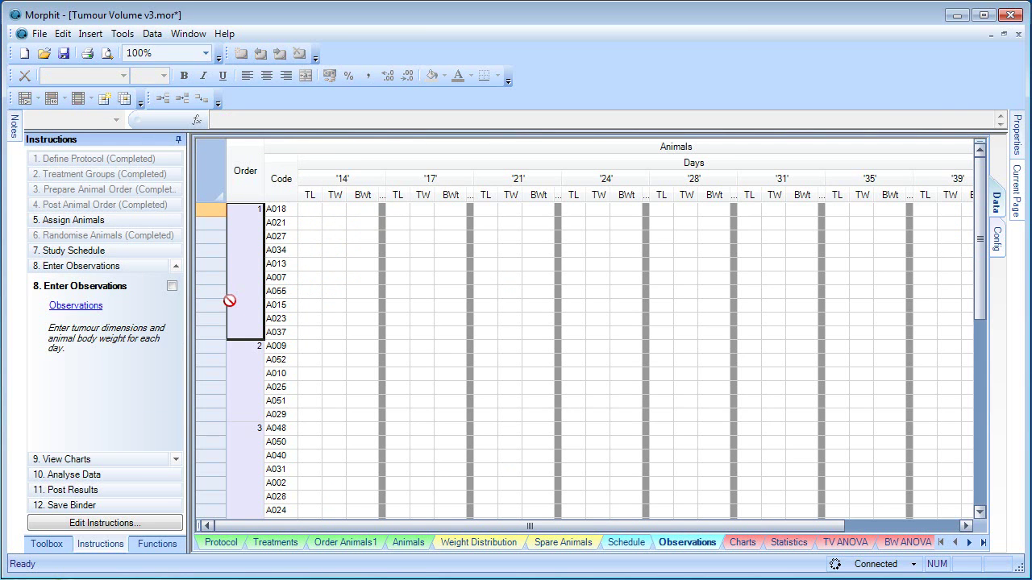
pyautogui.click(306, 209)
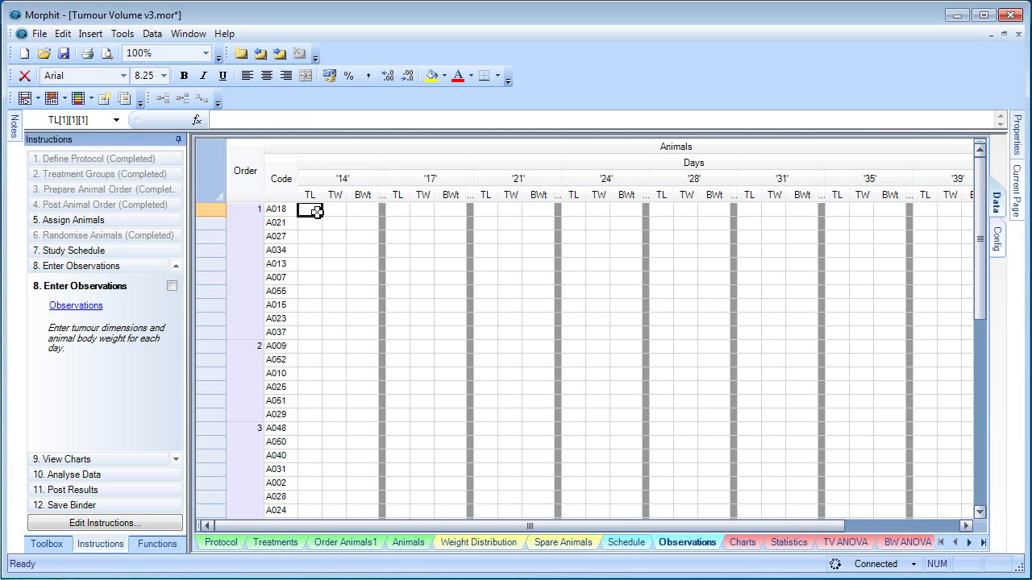
pyautogui.write('2')
pyautogui.press('Tab')
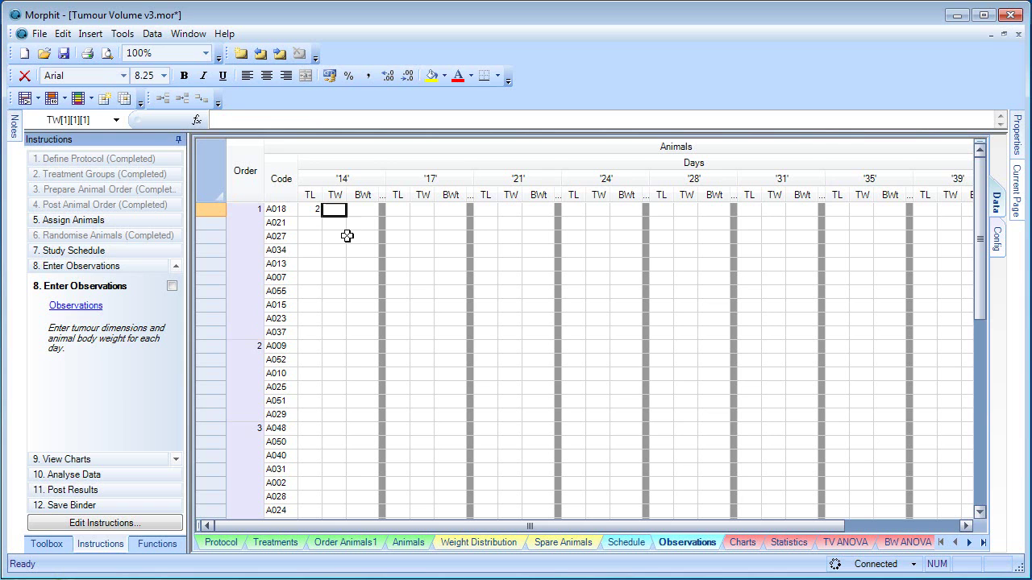
pyautogui.write('3')
pyautogui.click(358, 212)
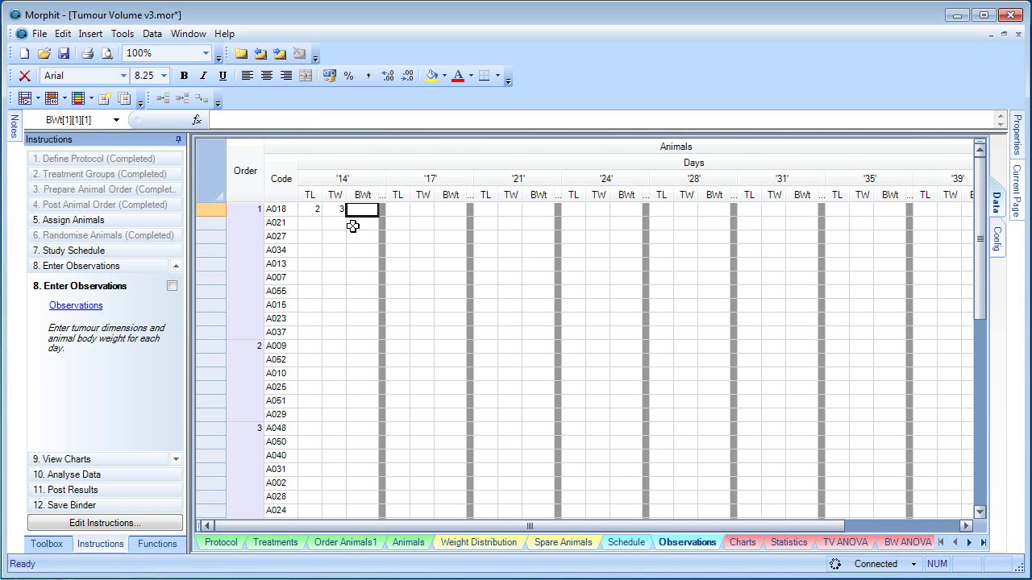
pyautogui.write('34')
pyautogui.click(352, 229)
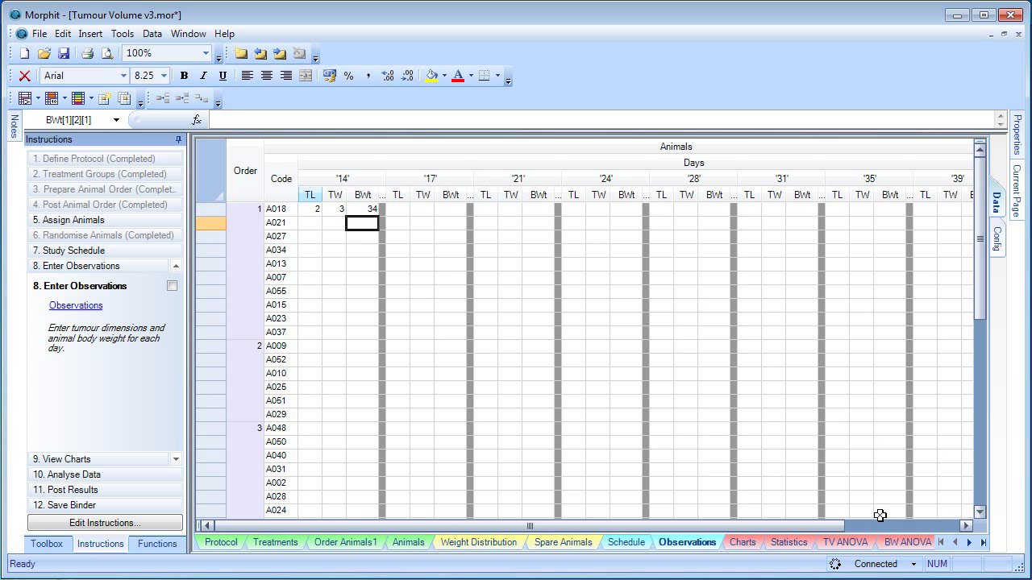
pyautogui.click(998, 239)
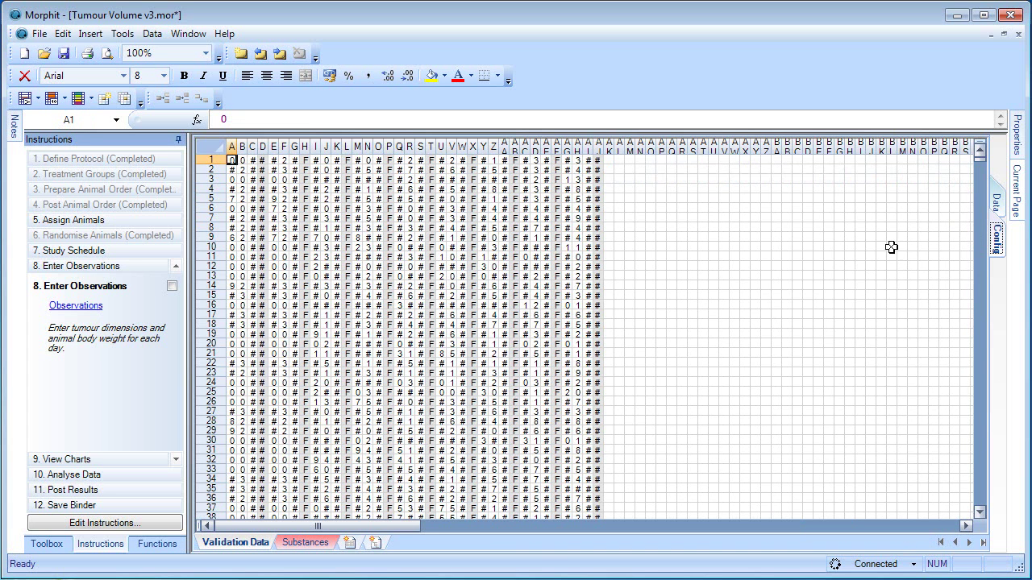
# Step: Copy the Validation Data block A1:AJ48 and paste it into Observations starting at A018's TL cell
pyautogui.scroll(-10, 645, 475)
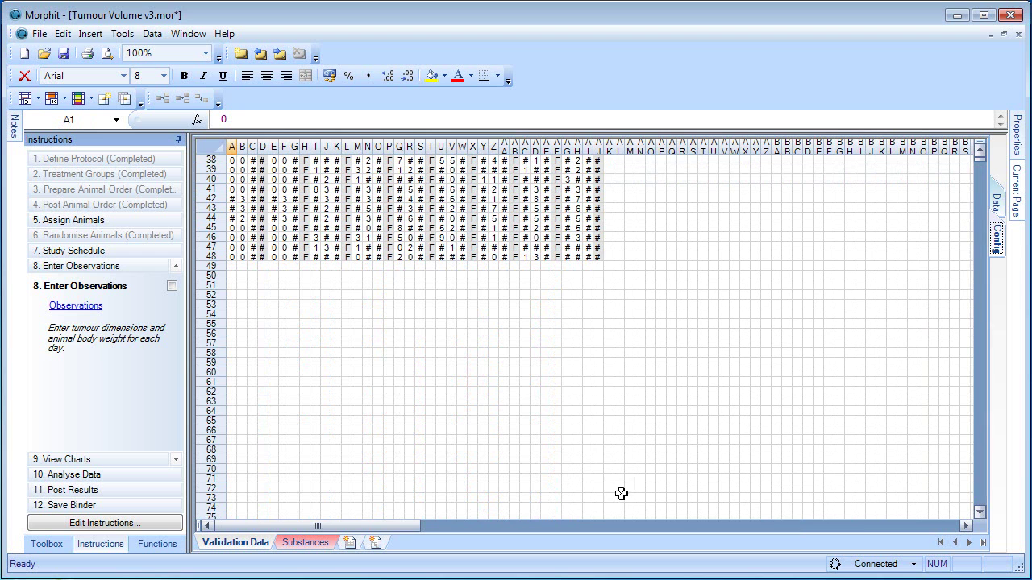
pyautogui.keyDown('shift'); pyautogui.click(599, 255); pyautogui.keyUp('shift')
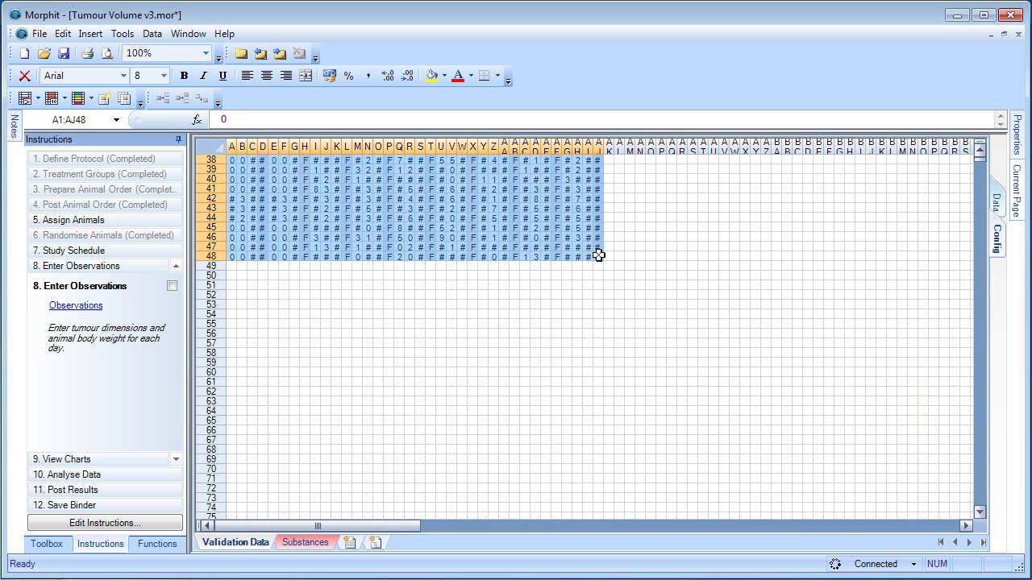
pyautogui.click(998, 200)
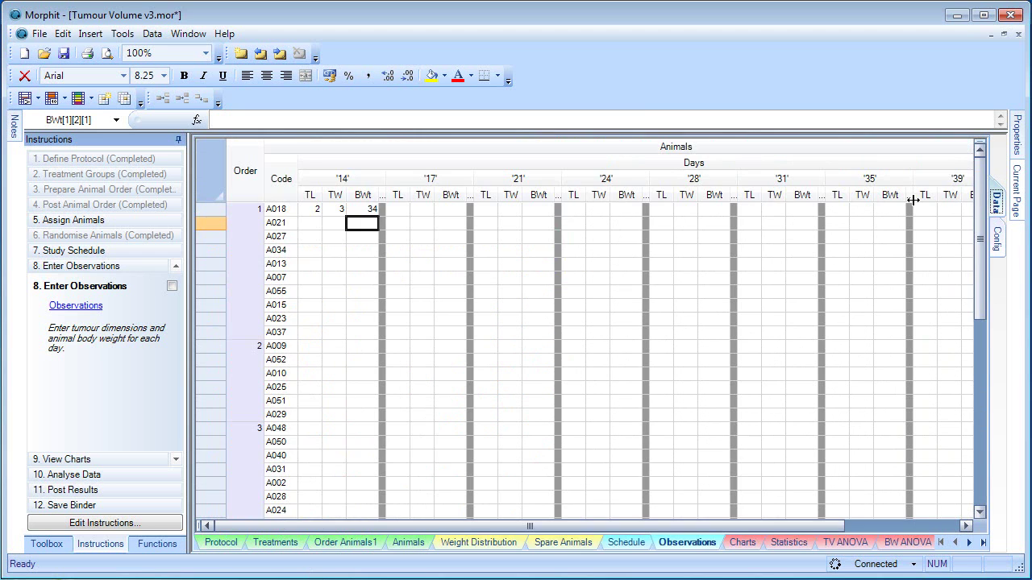
pyautogui.click(318, 210)
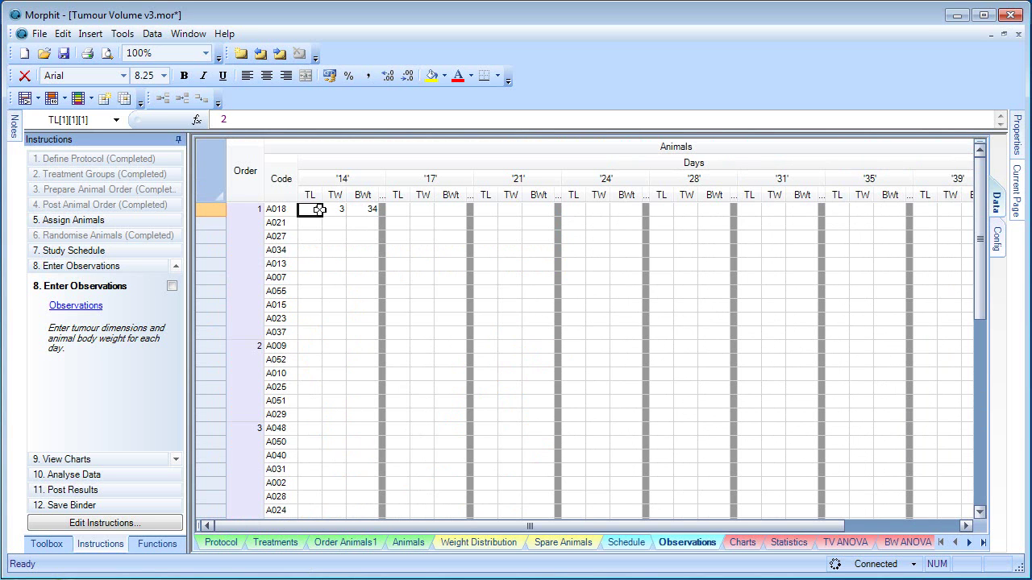
pyautogui.hotkey('ctrl', 'v')
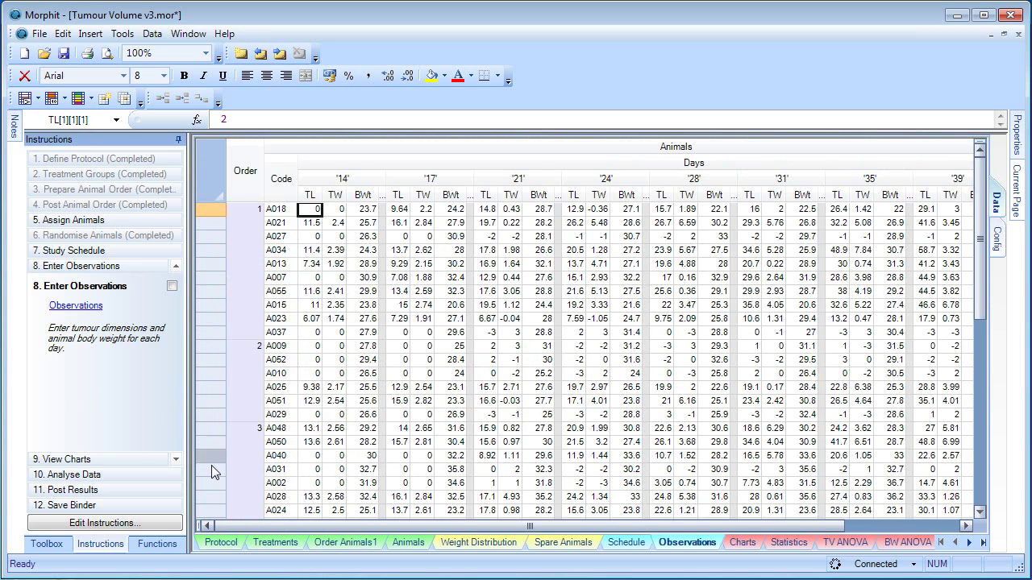
# Step: Print the body weight chart from the ESC000102 Charts sheet to the BioRails Printer
pyautogui.click(89, 461)
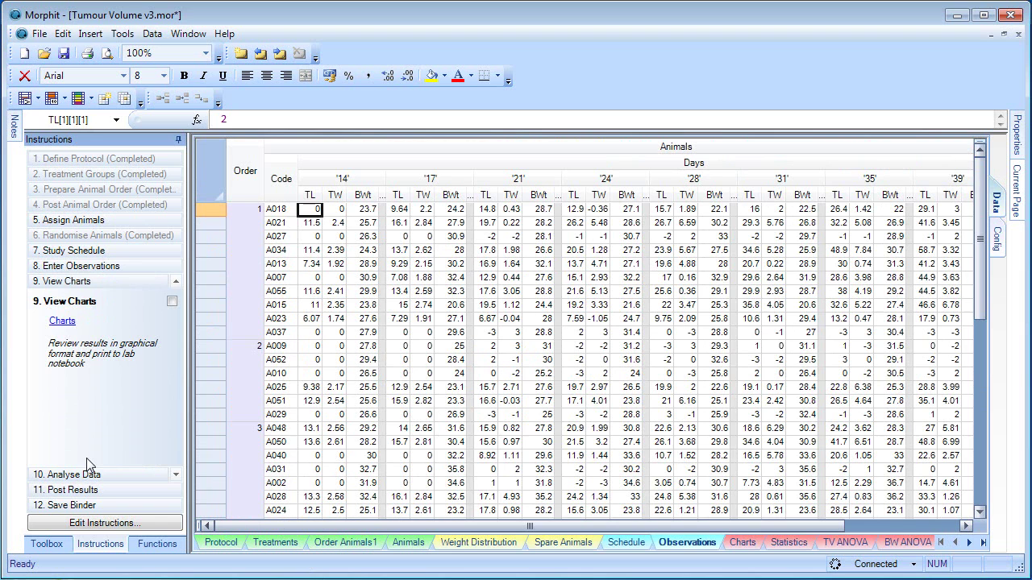
pyautogui.click(62, 321)
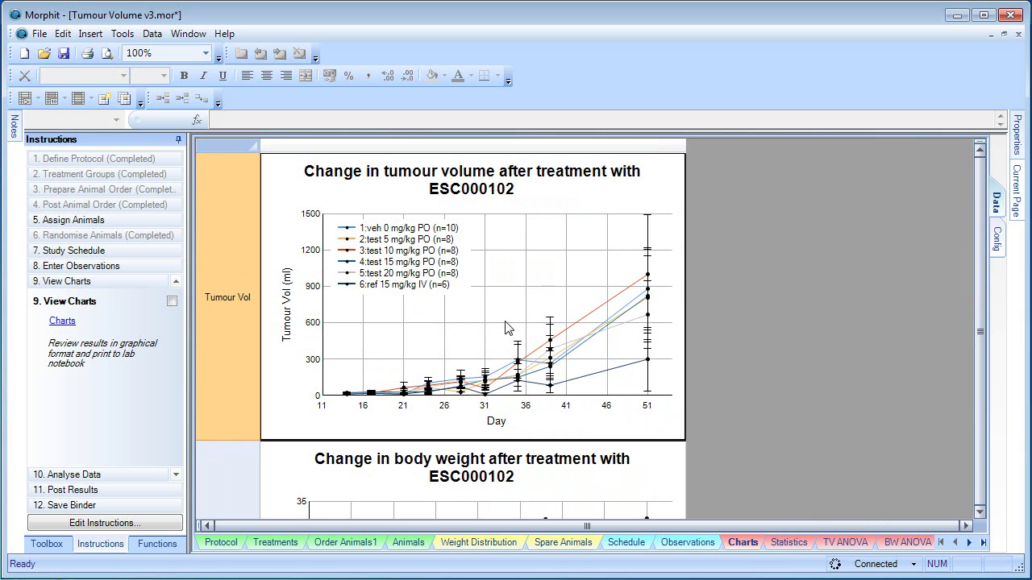
pyautogui.click(525, 479)
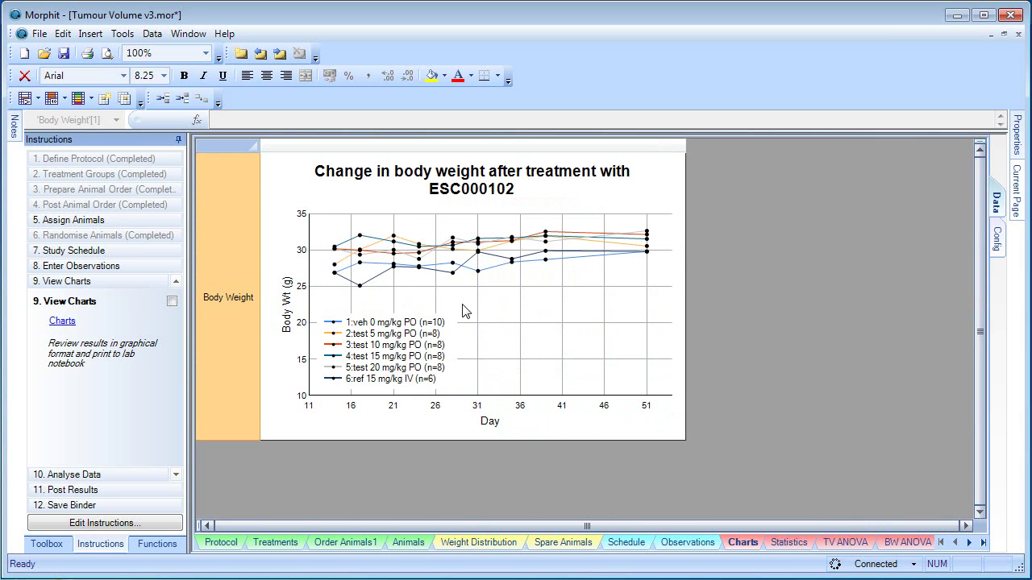
pyautogui.click(42, 35)
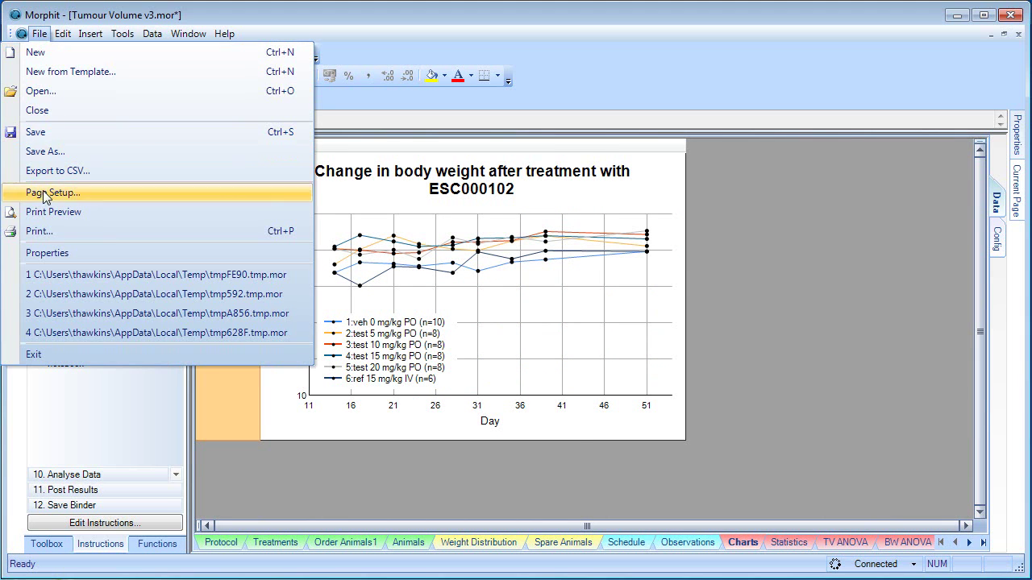
pyautogui.click(49, 231)
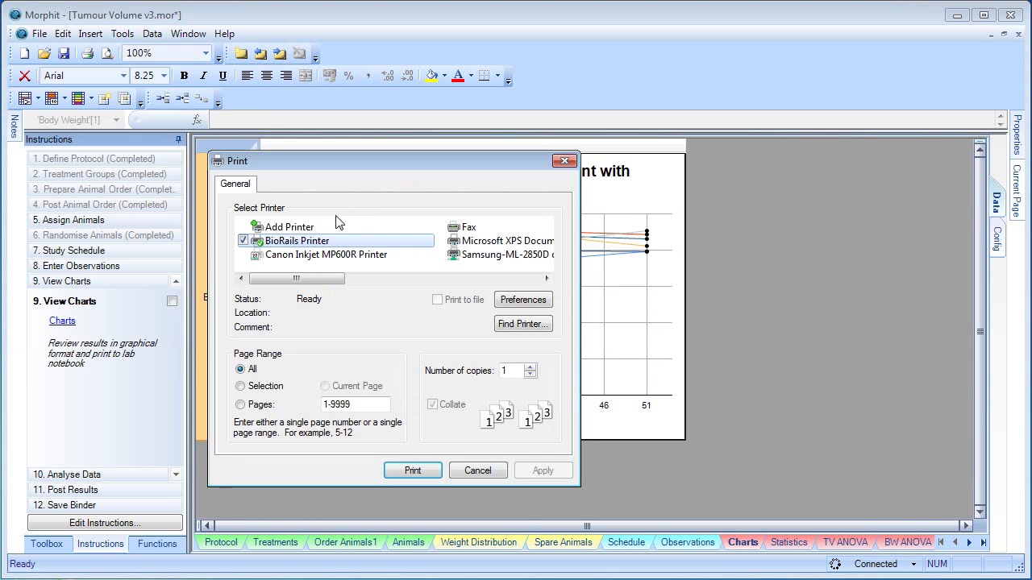
pyautogui.click(416, 471)
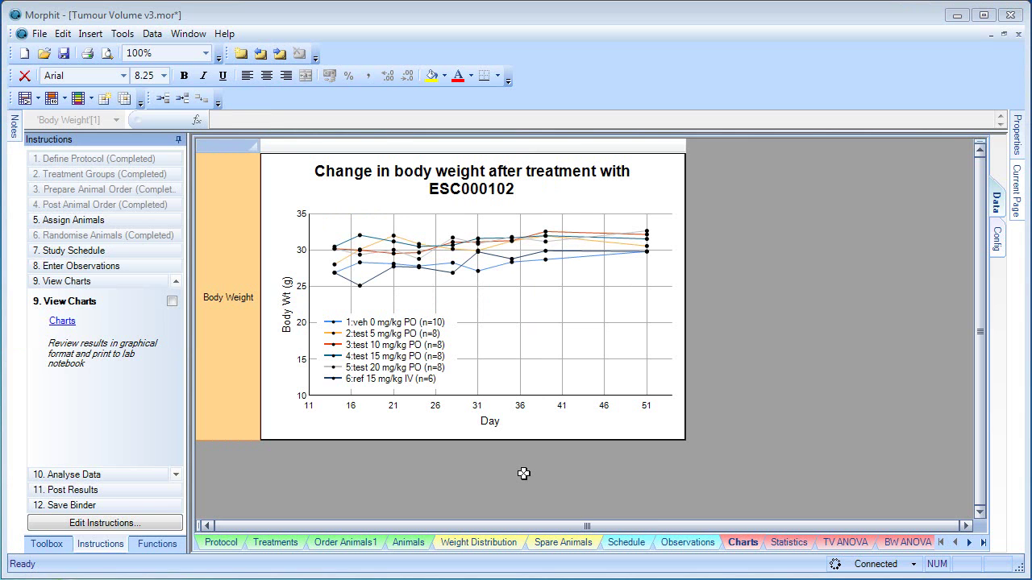
# Step: Export the two-way tumour volume ANOVA to the TV ANOVA sheet, overwriting the previous export
pyautogui.click(118, 475)
pyautogui.click(59, 337)
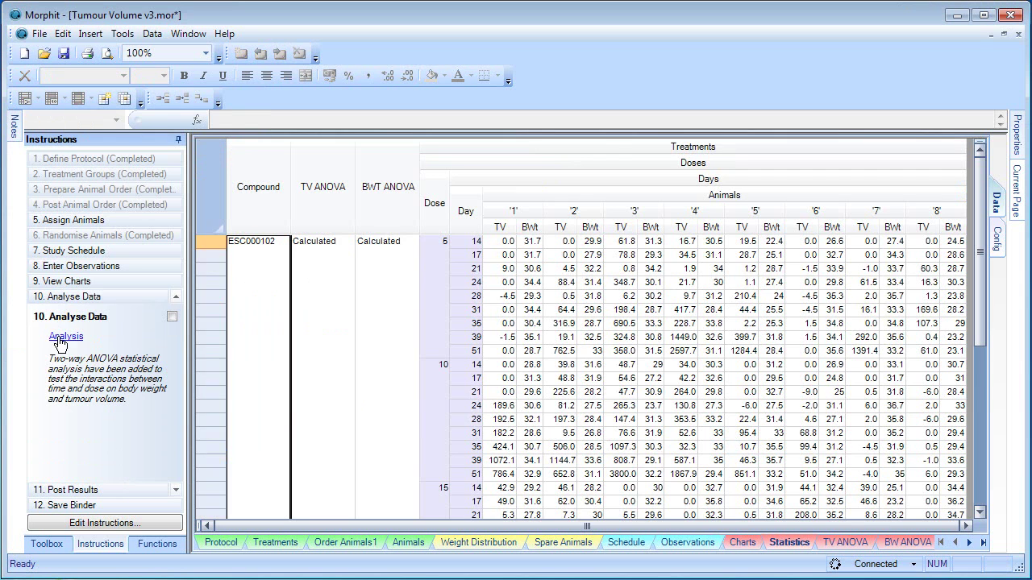
pyautogui.click(339, 316)
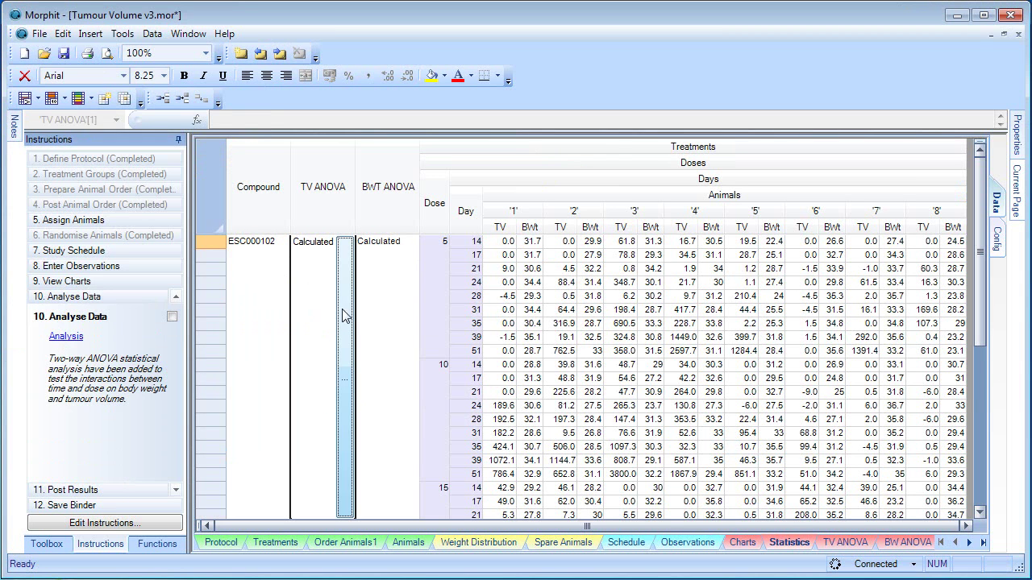
pyautogui.doubleClick(347, 315)
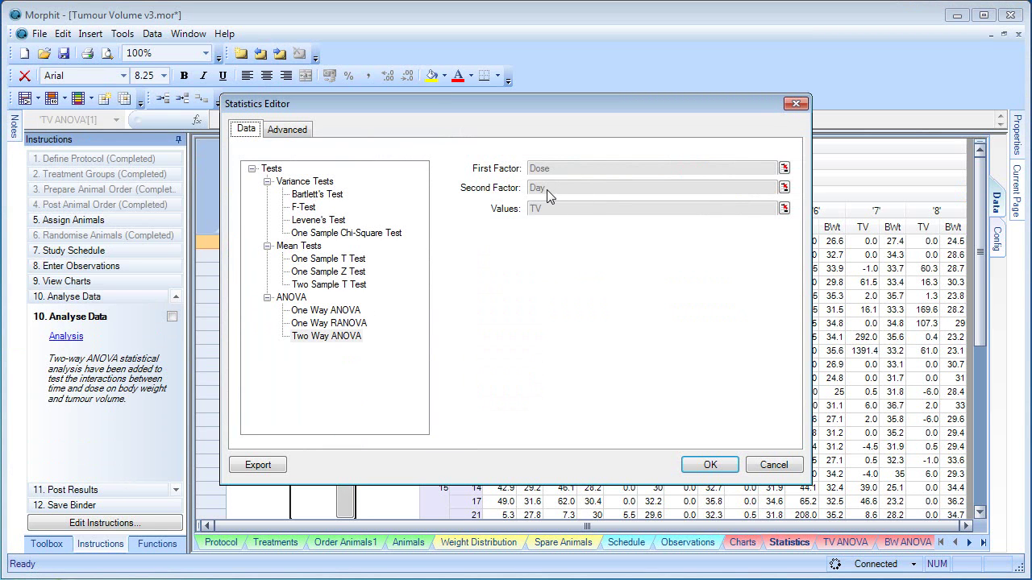
pyautogui.click(258, 466)
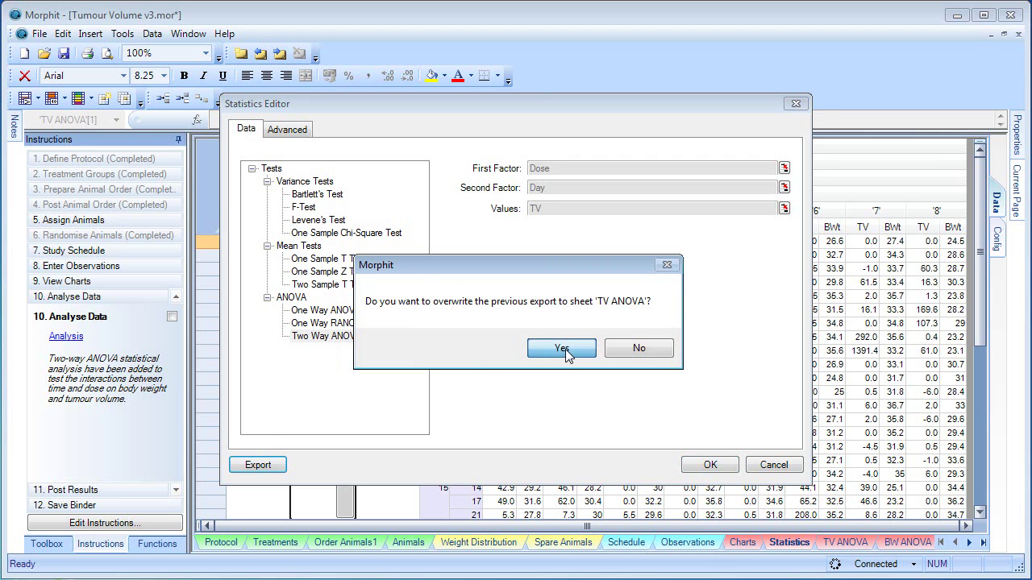
pyautogui.click(561, 348)
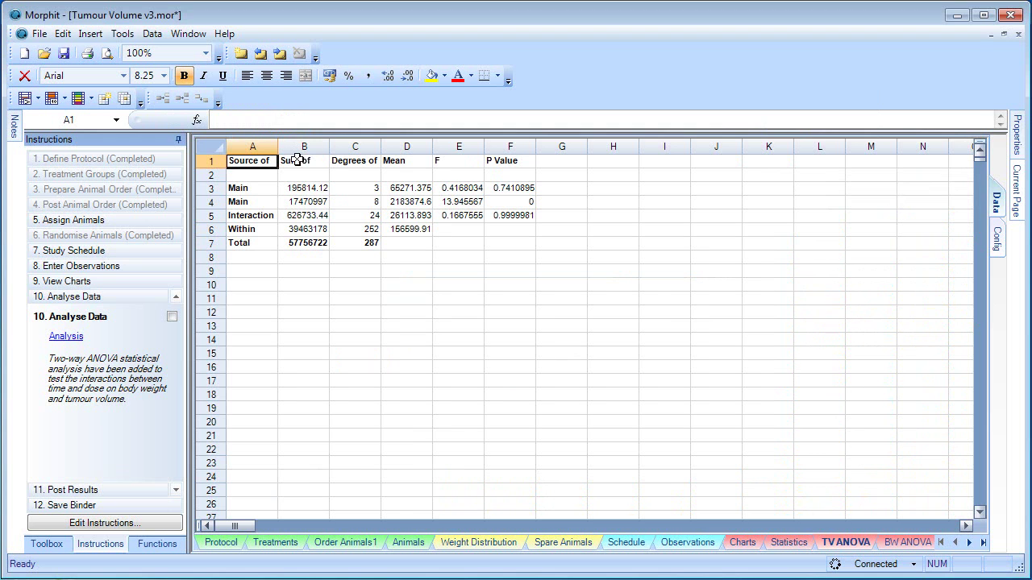
# Step: Widen column A so the Source of Variation labels are fully readable
pyautogui.moveTo(281, 146); pyautogui.dragTo(336, 146)
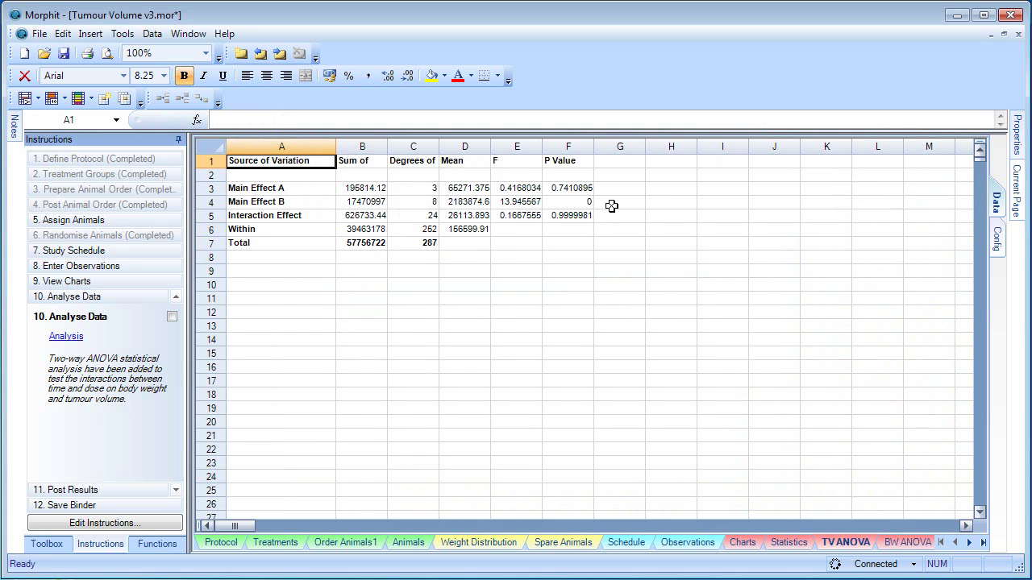
pyautogui.click(610, 189)
pyautogui.click(615, 206)
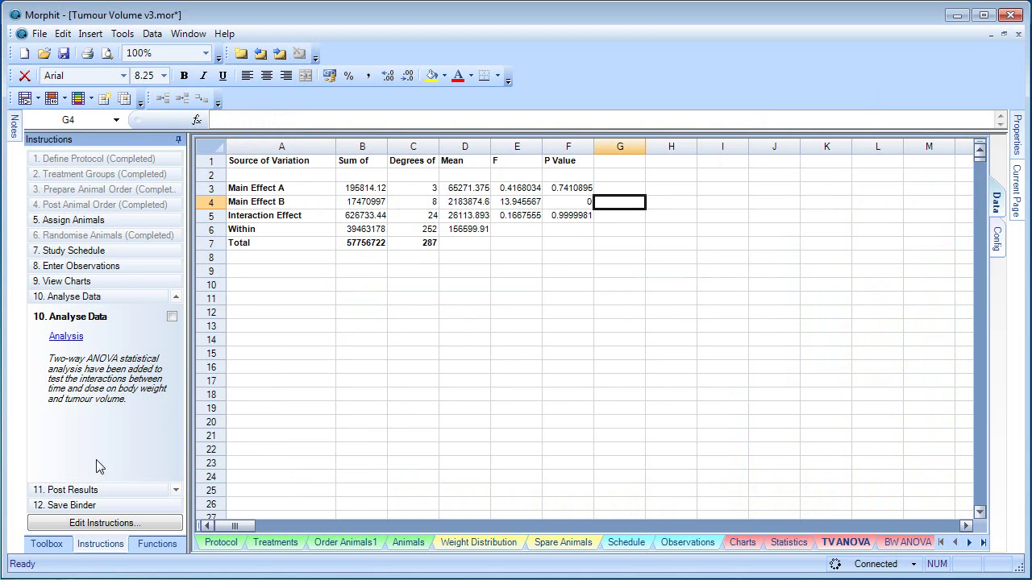
# Step: Re-export the two-way body weight ANOVA to BW ANOVA, overwriting it, and widen column F
pyautogui.click(786, 546)
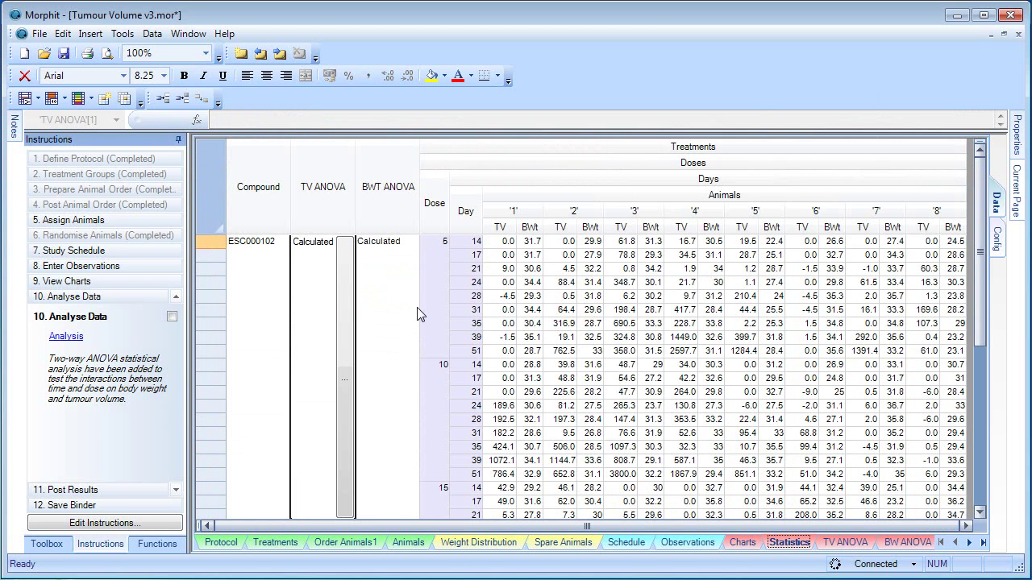
pyautogui.click(409, 340)
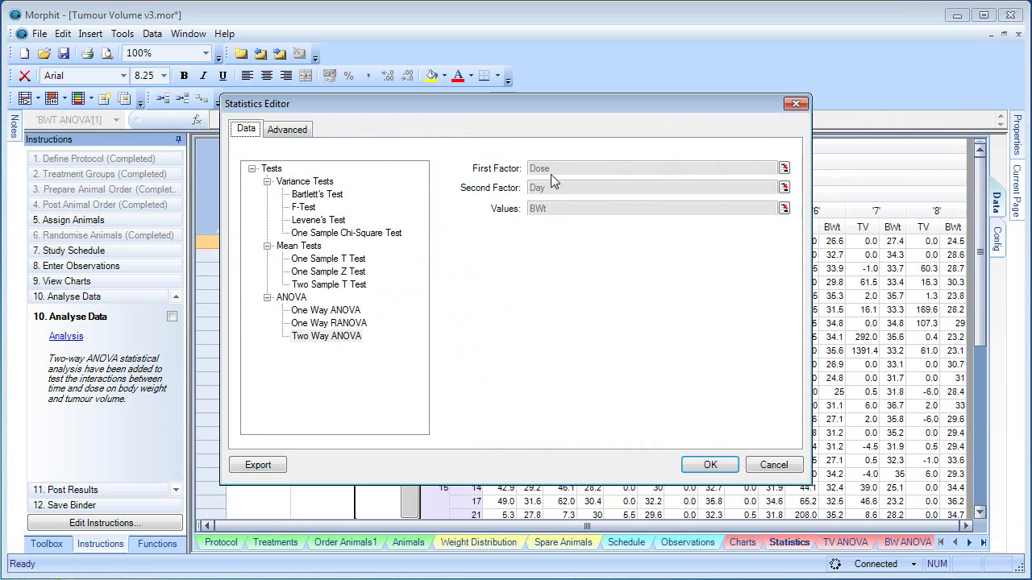
pyautogui.click(260, 468)
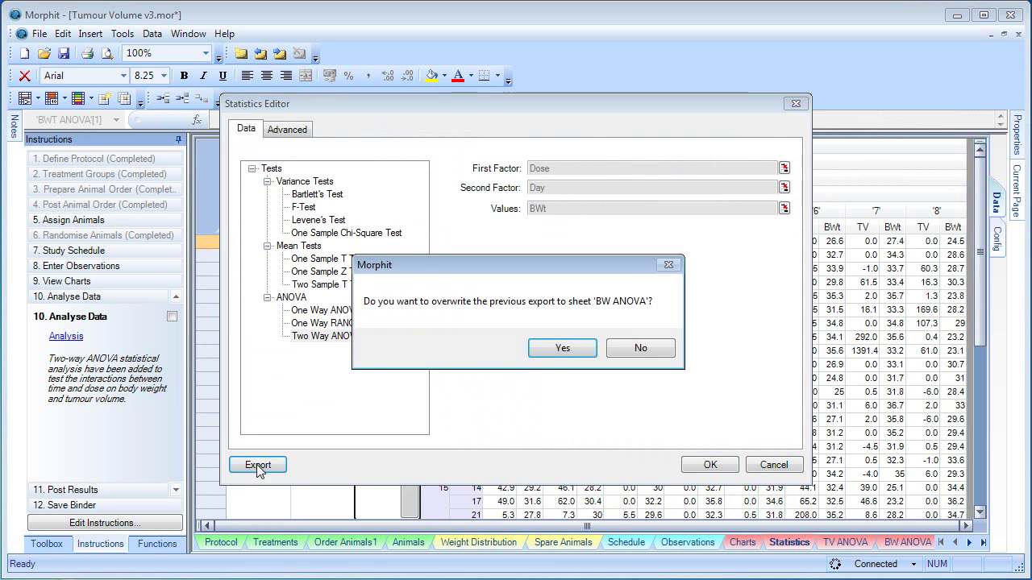
pyautogui.click(574, 348)
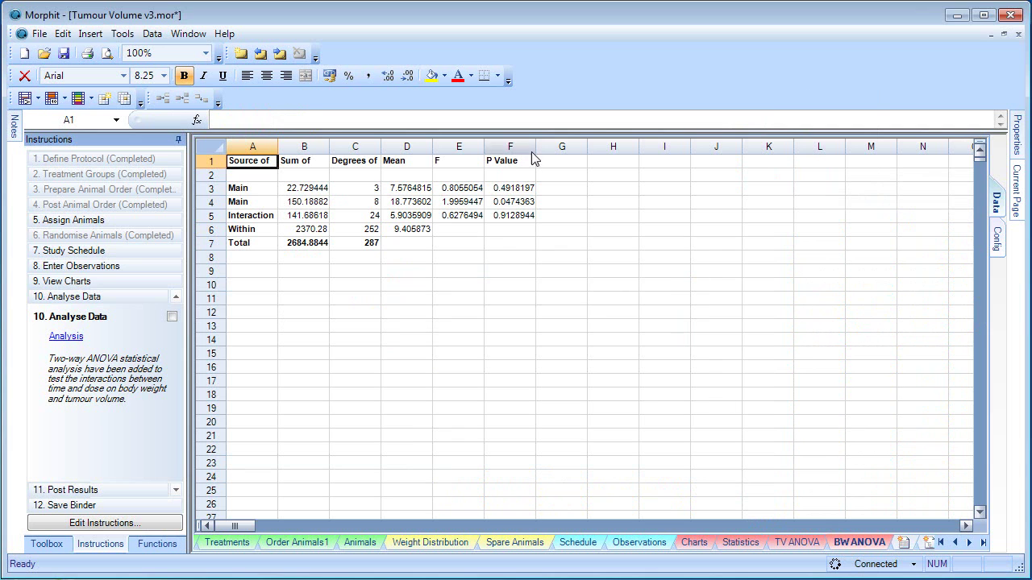
pyautogui.moveTo(537, 143); pyautogui.dragTo(549, 143)
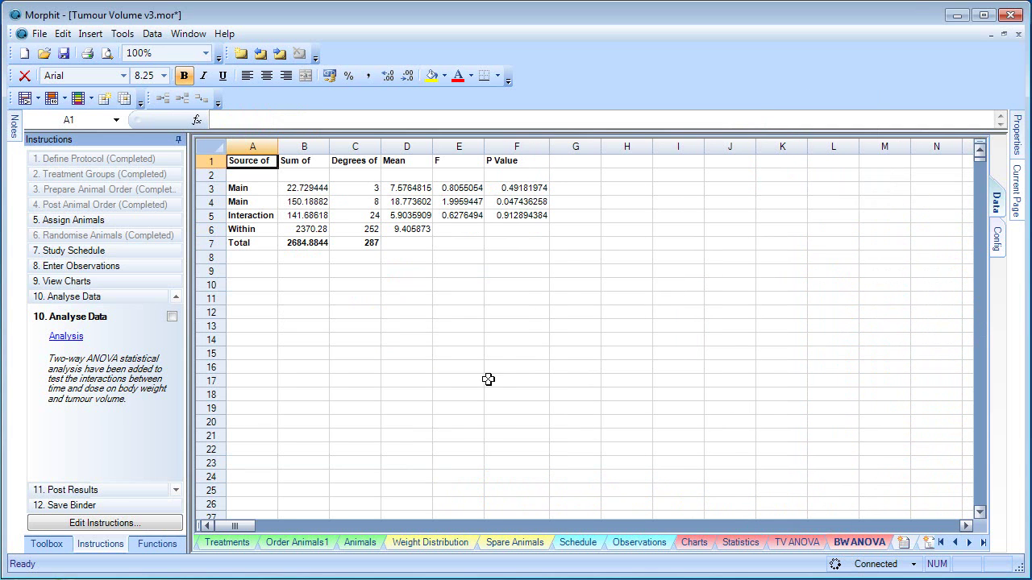
pyautogui.click(735, 543)
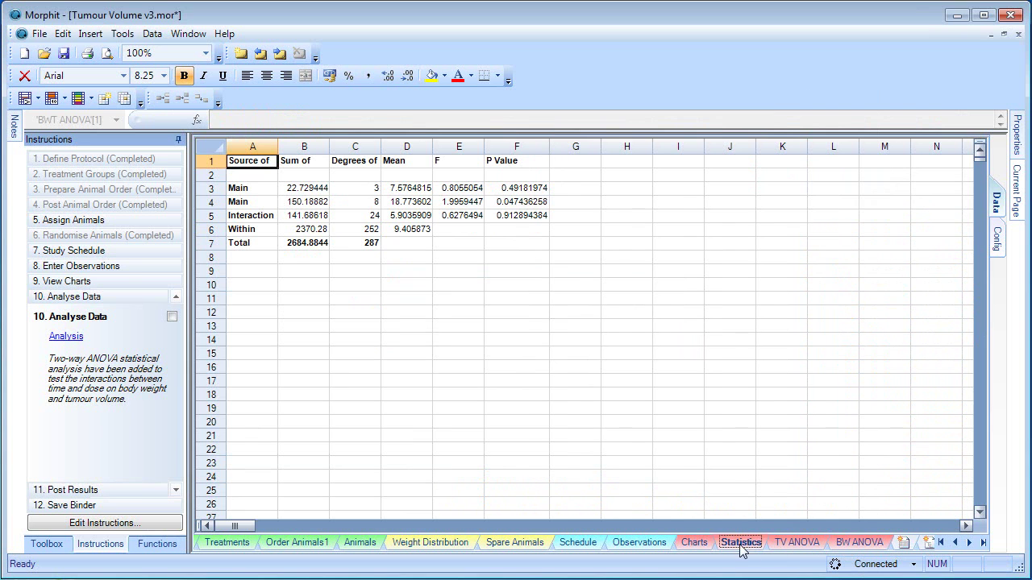
# Step: Post the binder results to BioRails and dismiss the finished synchronization report
pyautogui.click(110, 495)
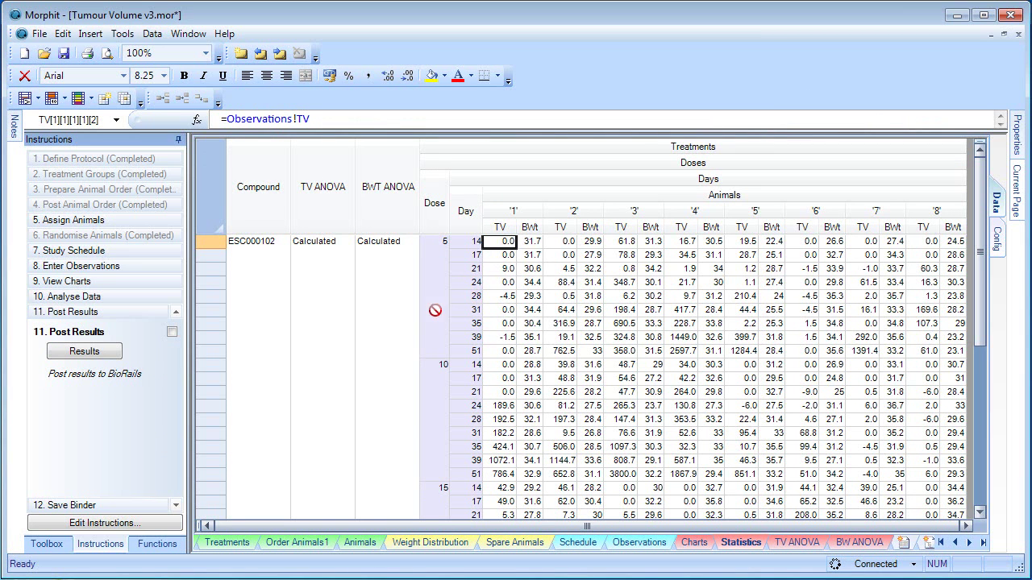
pyautogui.click(97, 358)
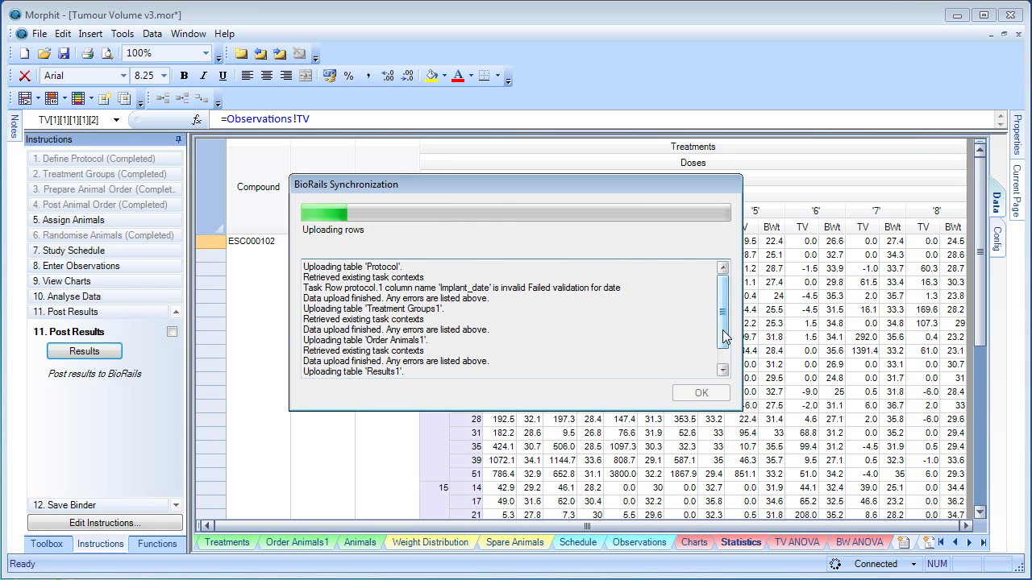
pyautogui.moveTo(723, 337); pyautogui.dragTo(723, 364)
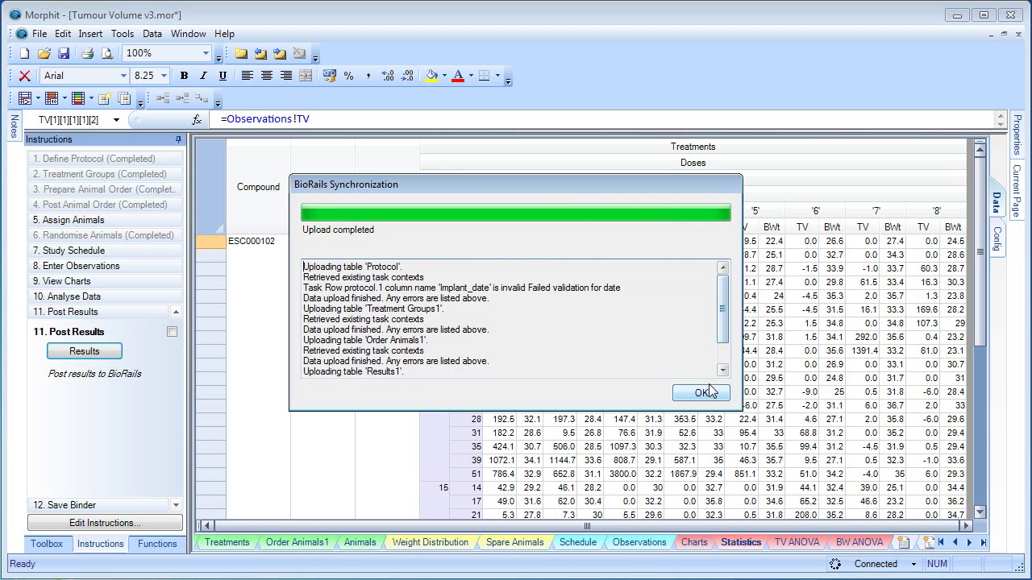
pyautogui.click(702, 393)
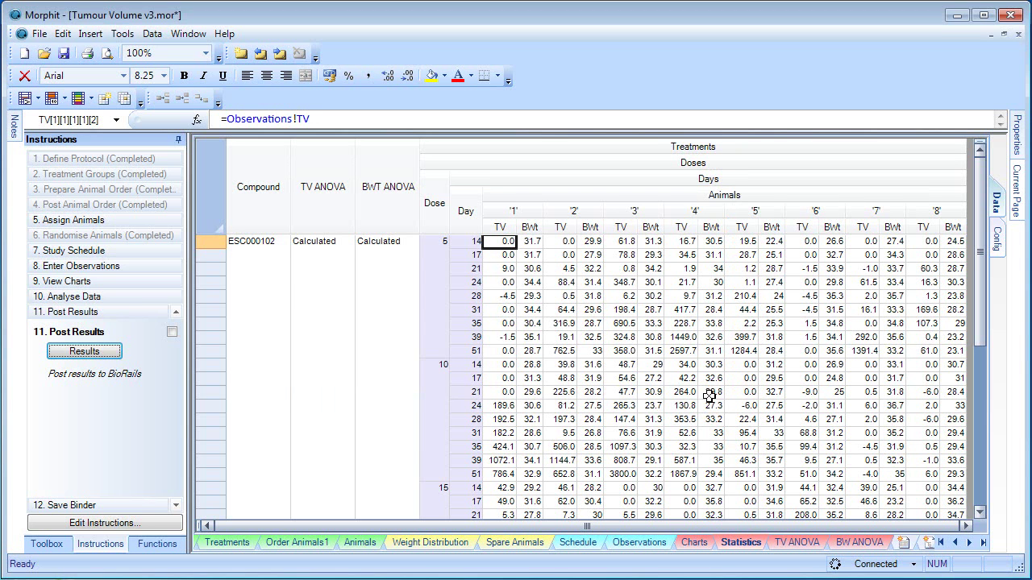
# Step: Save the Tumour Volume v3.mor binder to BioRails, close it after upload, and exit Morphit
pyautogui.click(102, 506)
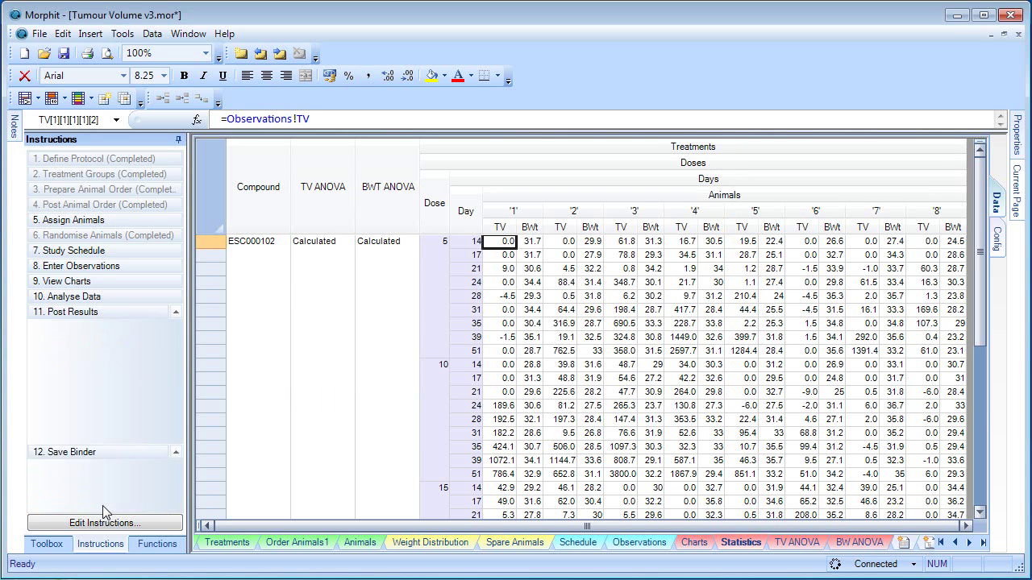
pyautogui.click(92, 367)
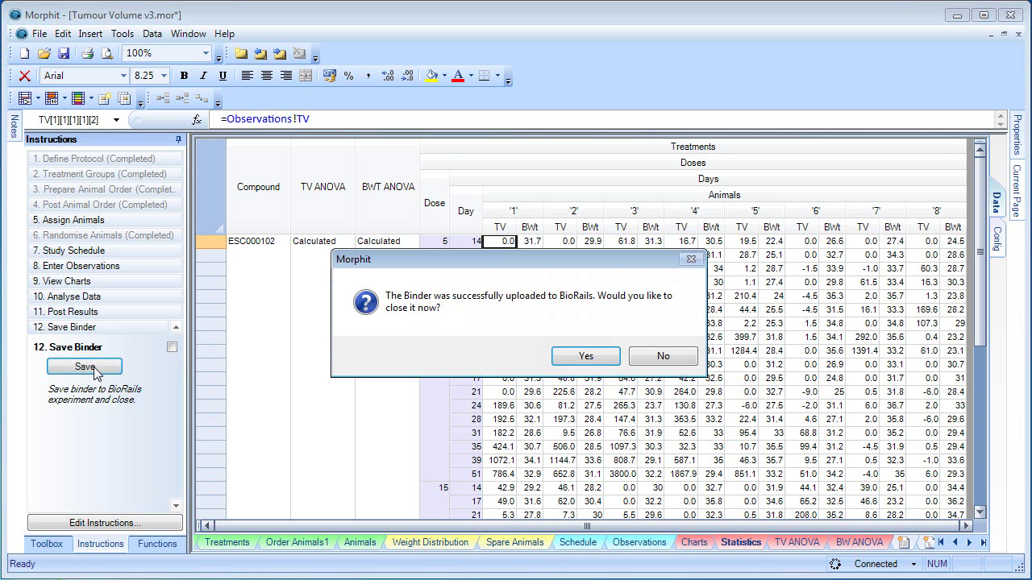
pyautogui.click(591, 357)
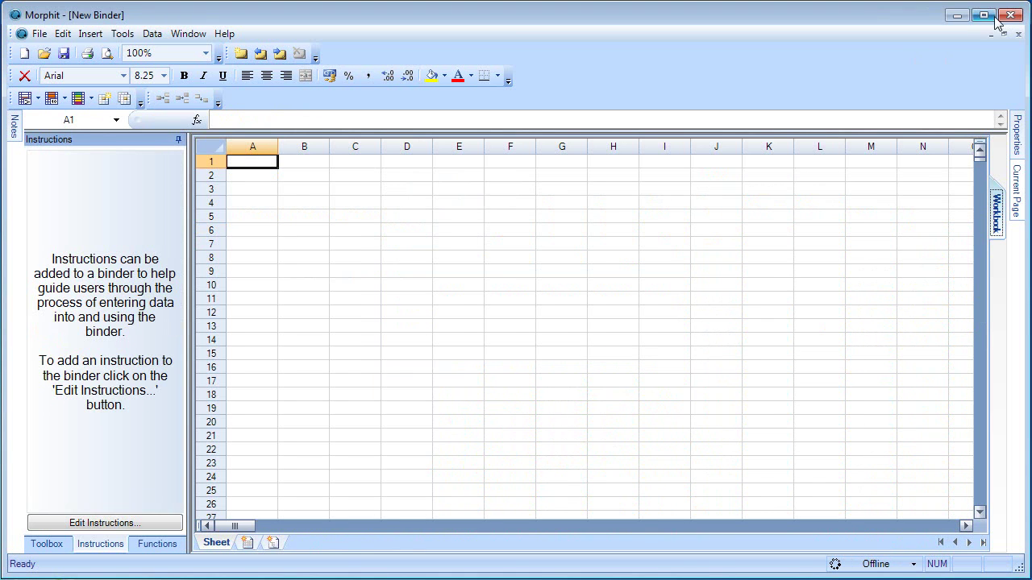
pyautogui.click(1009, 14)
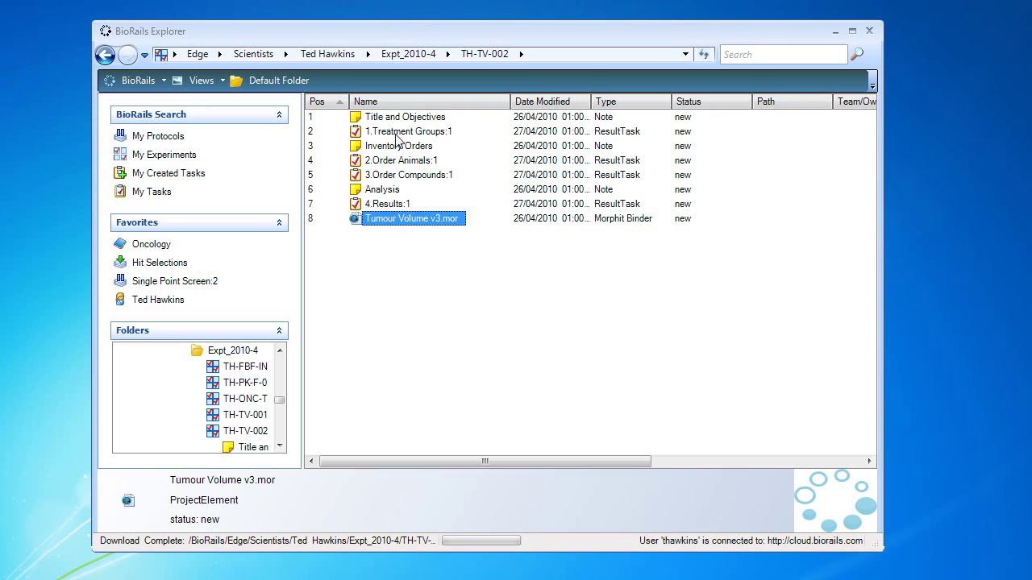
# Step: Preview and scroll the 4.Results:1 tumour volume results, close the preview, then right-click TH-TV-002
pyautogui.rightClick(389, 205)
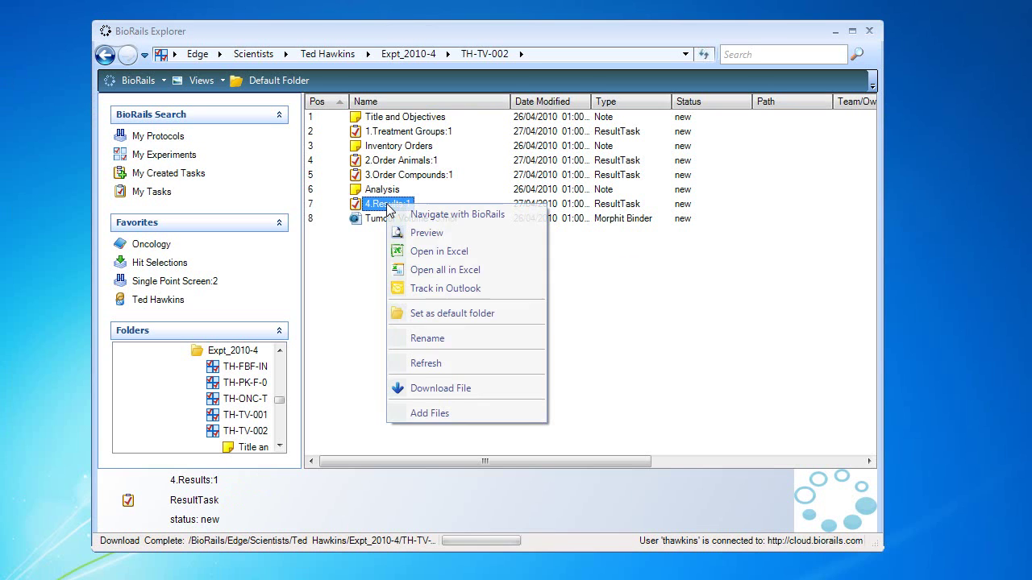
pyautogui.click(440, 233)
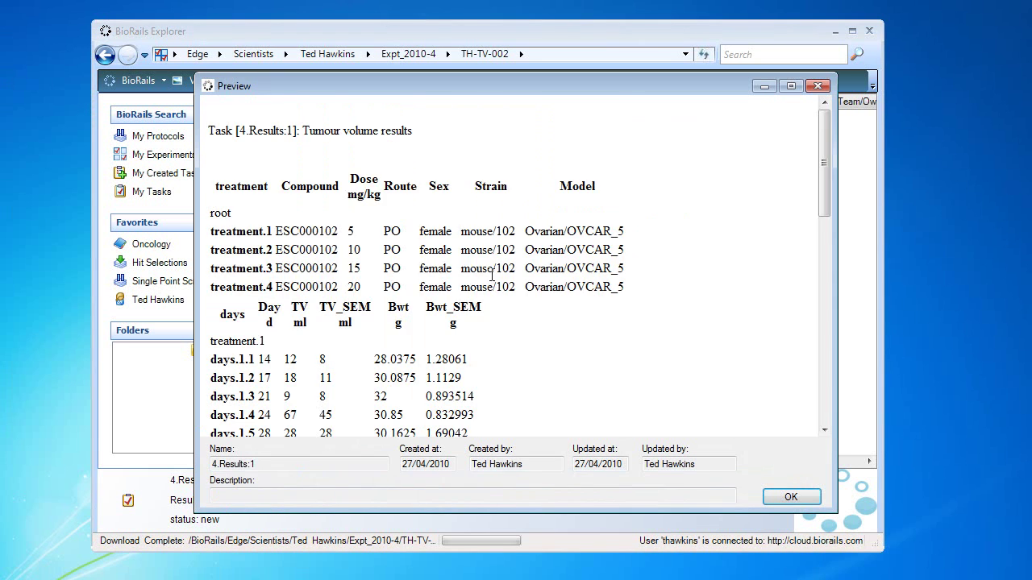
pyautogui.scroll(-8, 517, 298)
pyautogui.scroll(4, 517, 301)
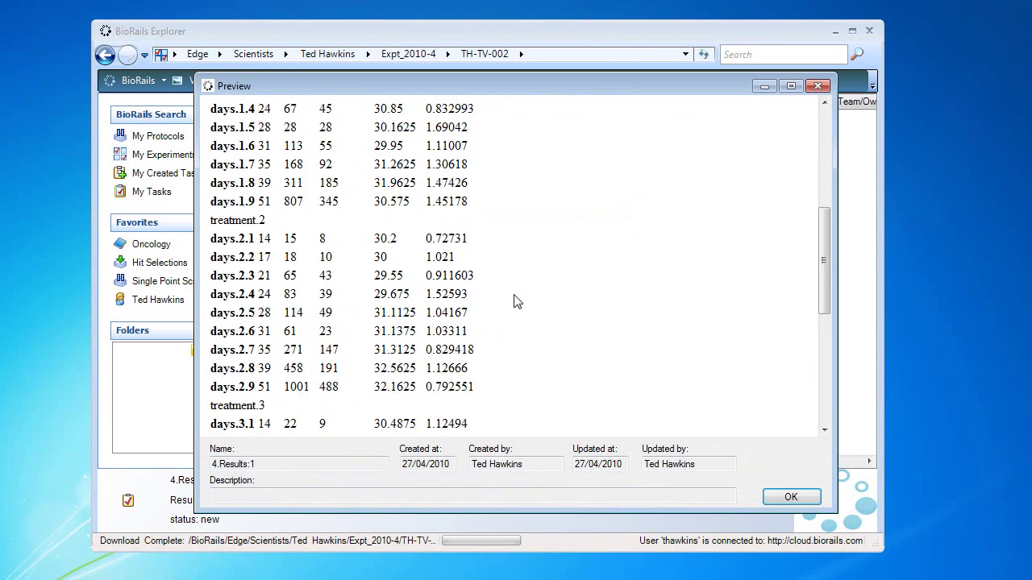
pyautogui.scroll(4, 517, 301)
pyautogui.click(818, 87)
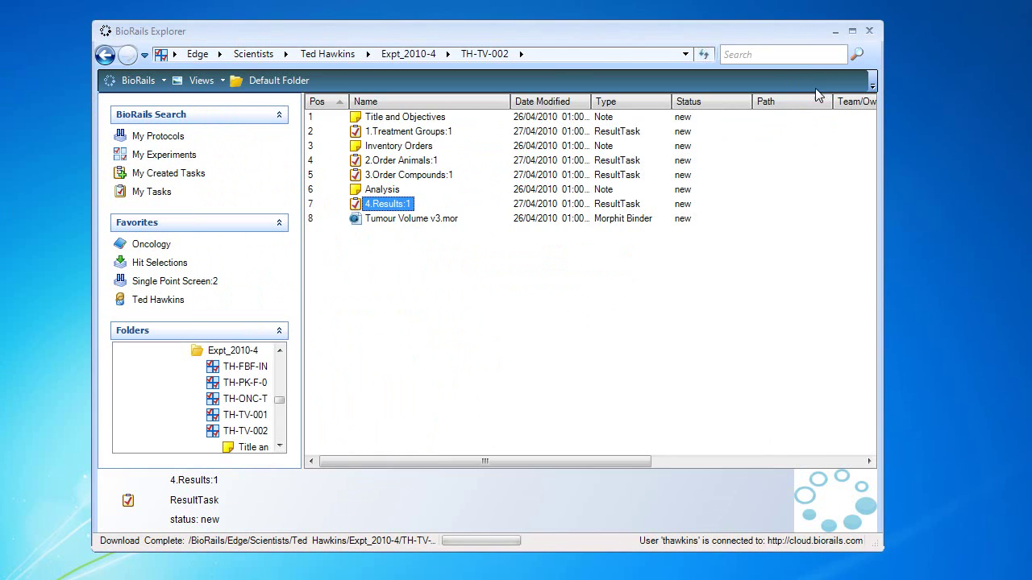
pyautogui.rightClick(245, 431)
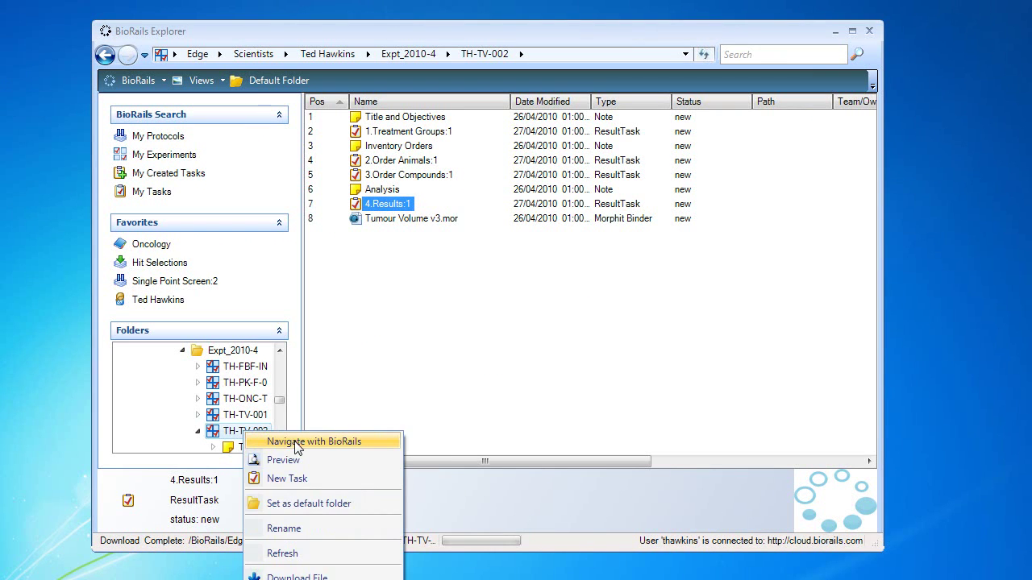
# Step: Open TH-TV-002 in BioRails and close the extra duplicate BioRails tabs
pyautogui.click(297, 442)
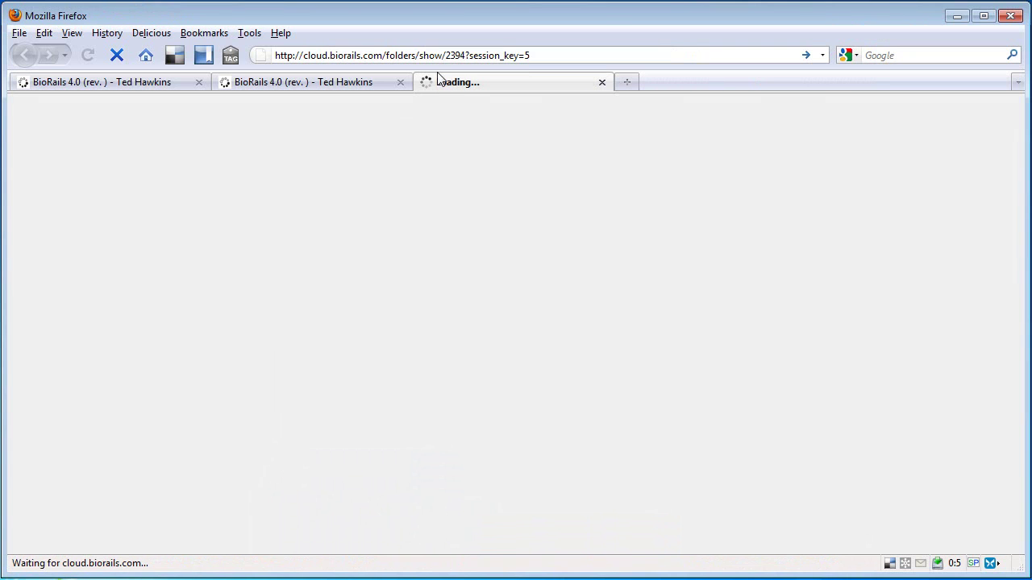
pyautogui.click(400, 82)
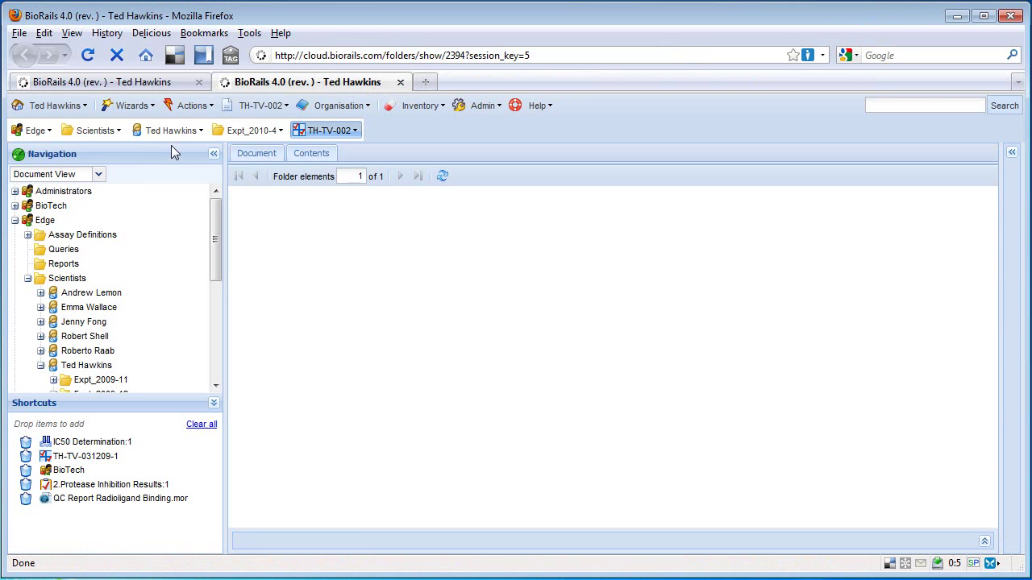
pyautogui.click(400, 81)
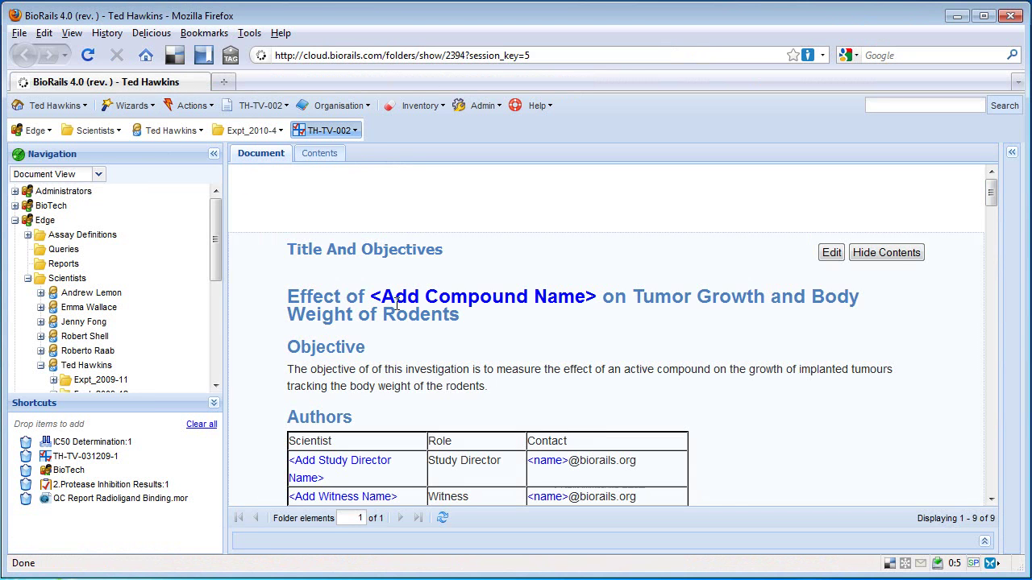
# Step: Fill the Title and Objectives placeholders with compound ESC000102, the study director's name and contact
pyautogui.click(831, 252)
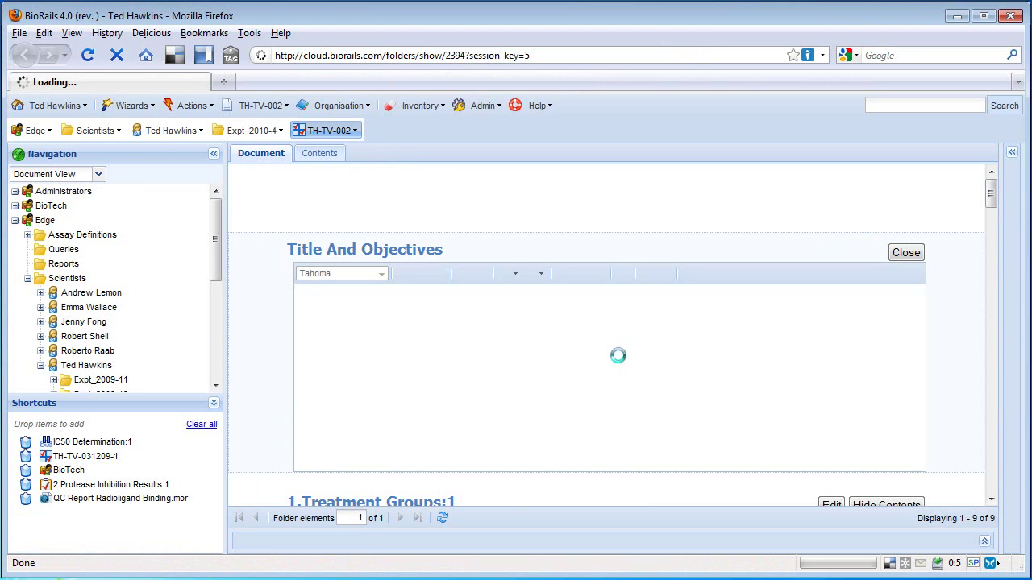
pyautogui.moveTo(543, 295); pyautogui.dragTo(364, 295)
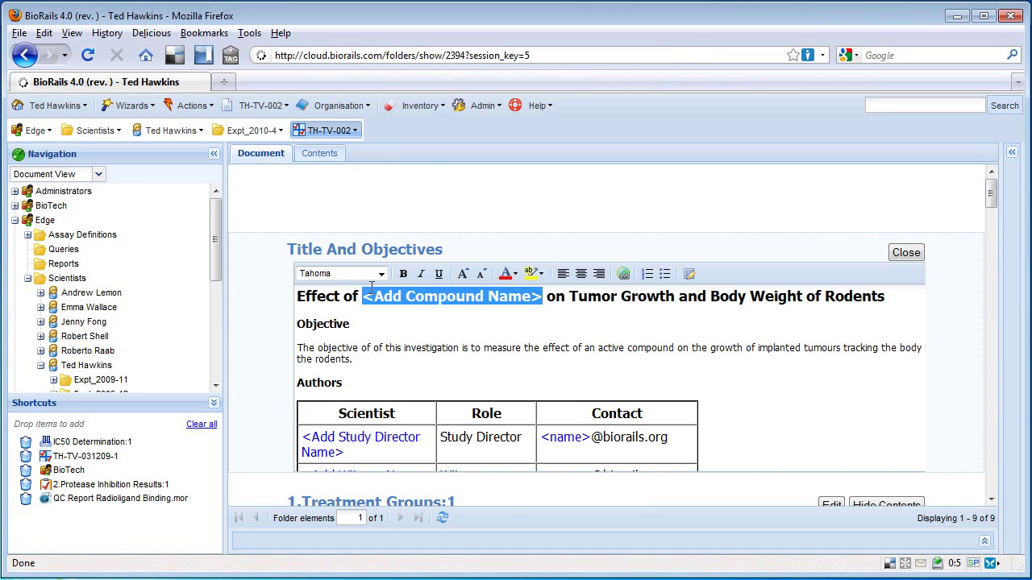
pyautogui.write('ESC')
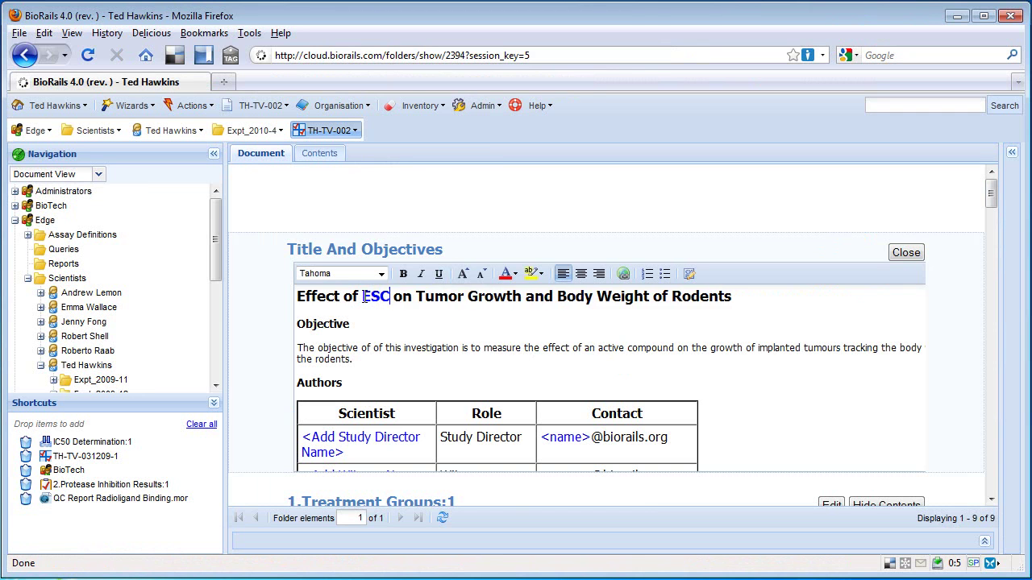
pyautogui.write('000102')
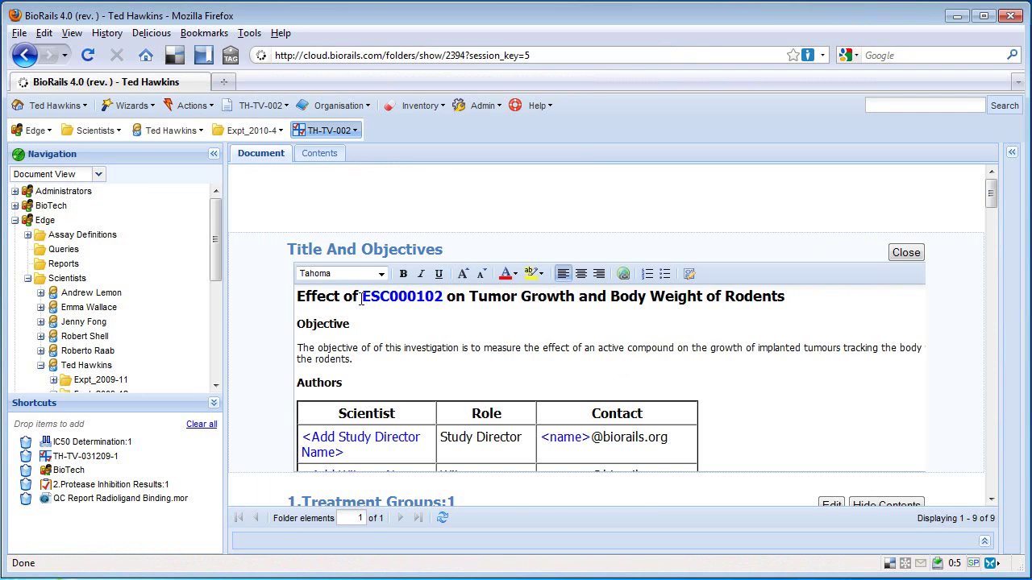
pyautogui.moveTo(358, 457); pyautogui.dragTo(366, 421)
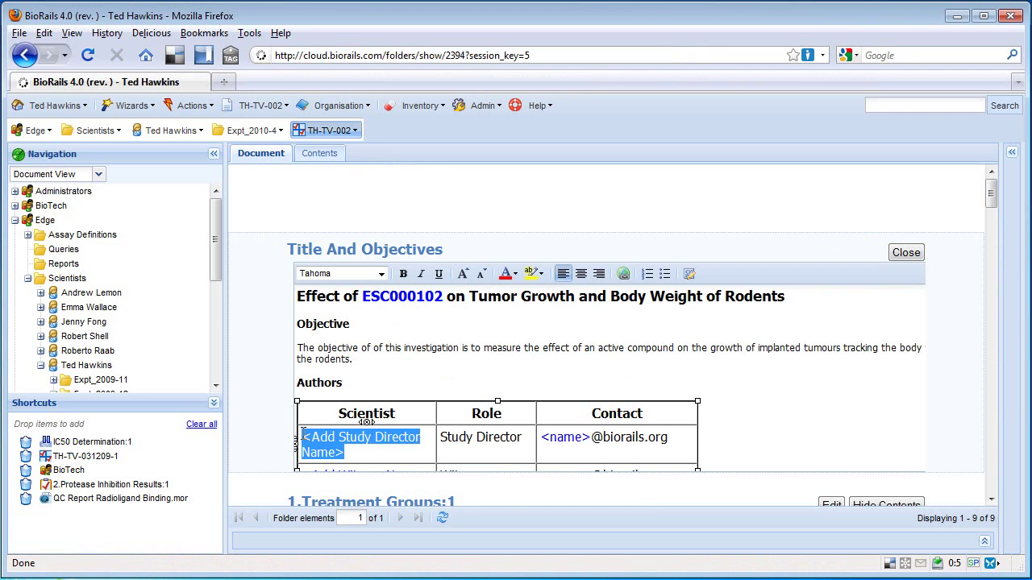
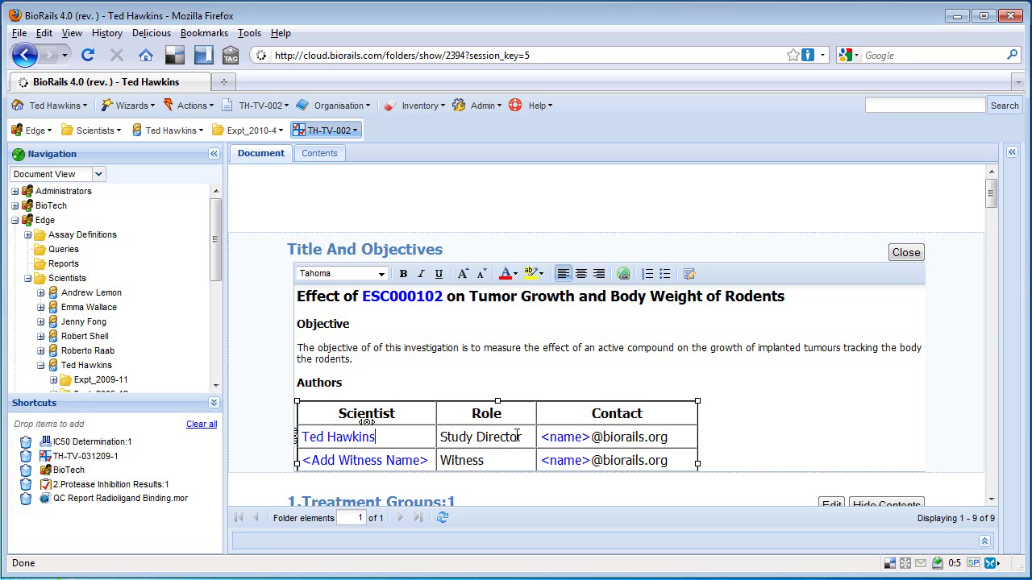
pyautogui.moveTo(593, 442); pyautogui.dragTo(543, 449)
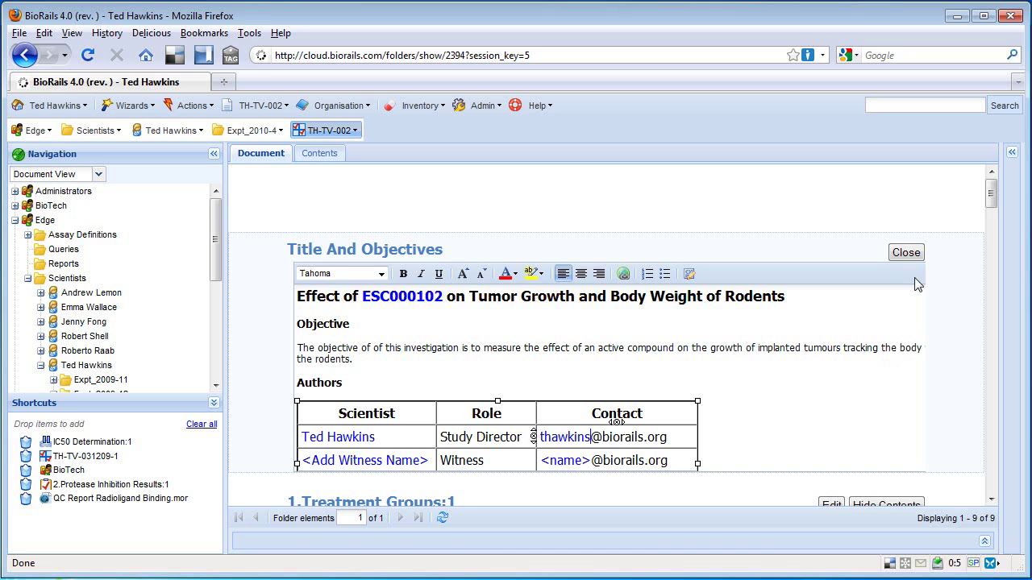
# Step: Save the edited Title and Objectives section, then review the document's results tables and charts
pyautogui.click(902, 254)
pyautogui.click(481, 352)
pyautogui.scroll(-5, 592, 385)
pyautogui.scroll(-20, 592, 383)
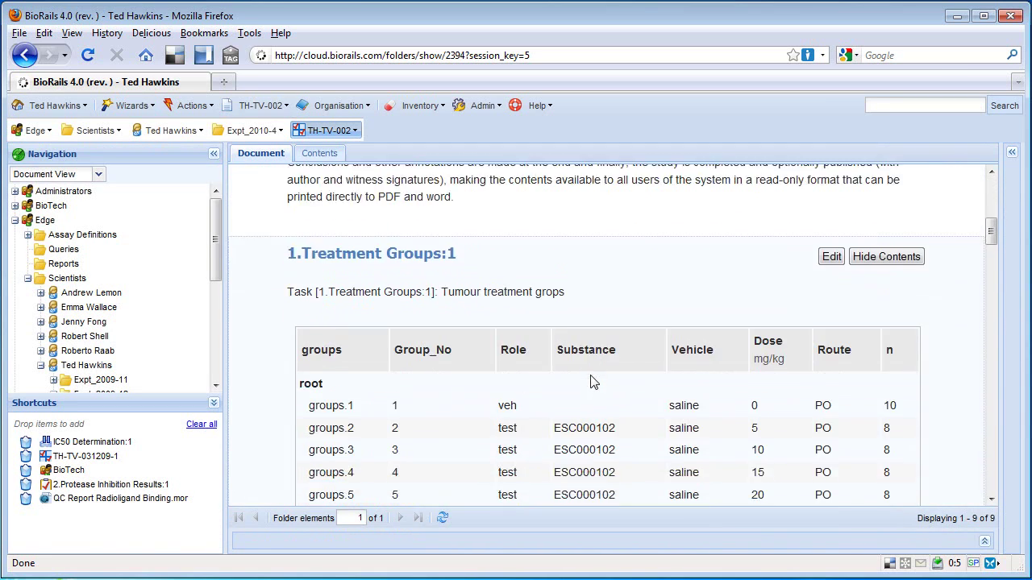
pyautogui.scroll(-20, 592, 383)
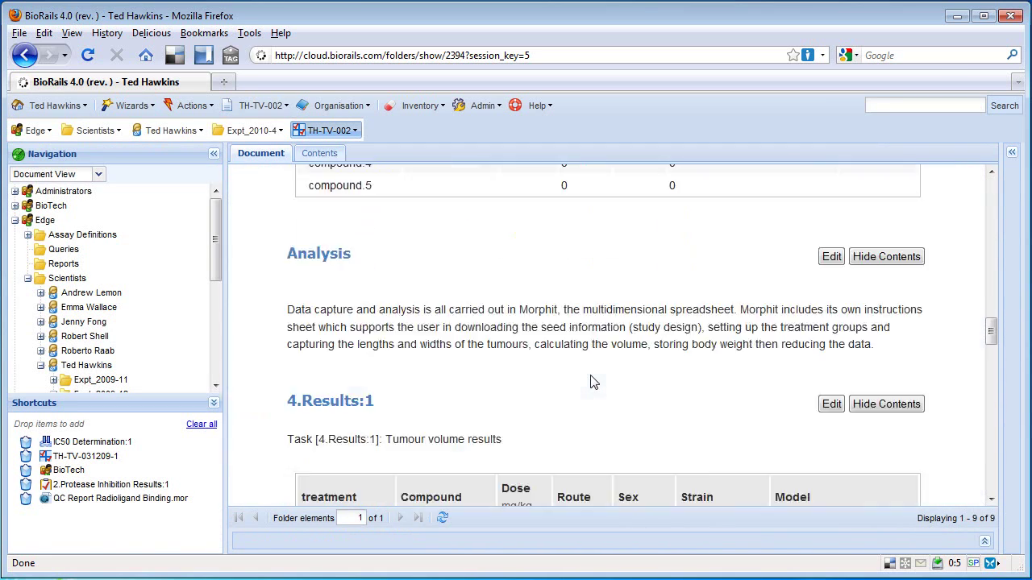
pyautogui.scroll(-15, 591, 382)
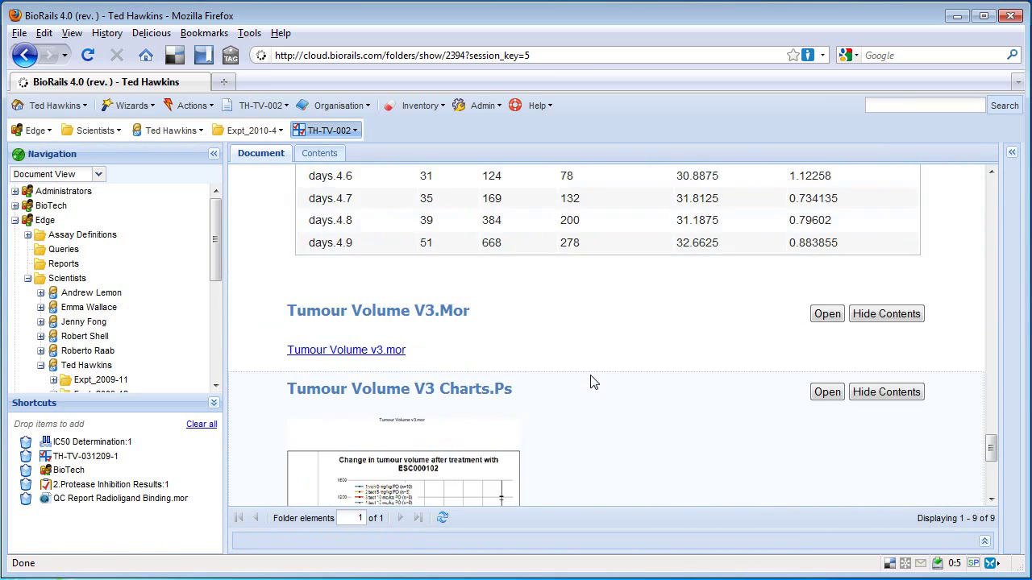
pyautogui.scroll(15, 592, 380)
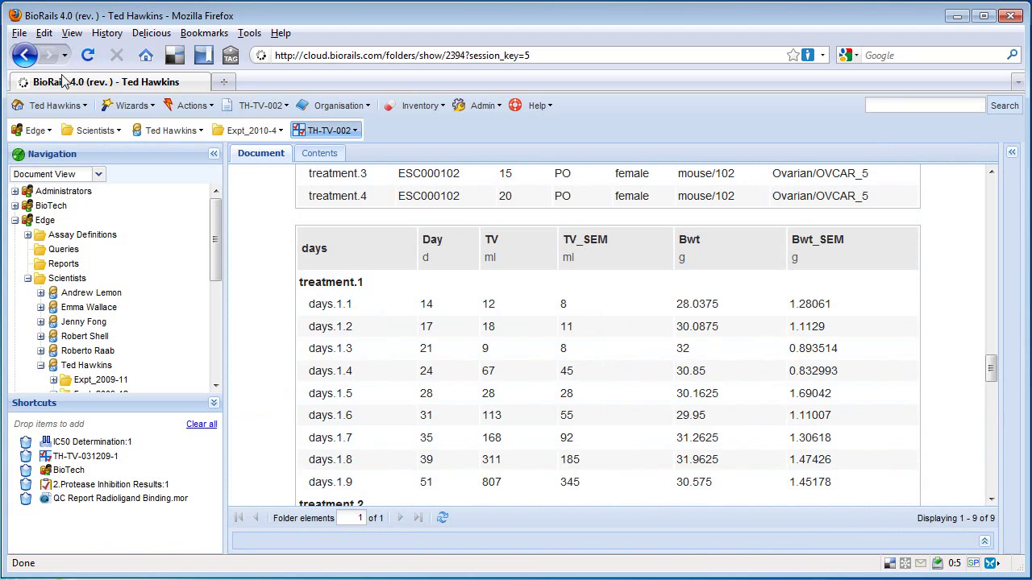
# Step: In TH-TV-002's Status View, set the experiment to completed and confirm every item shows completed
pyautogui.click(192, 105)
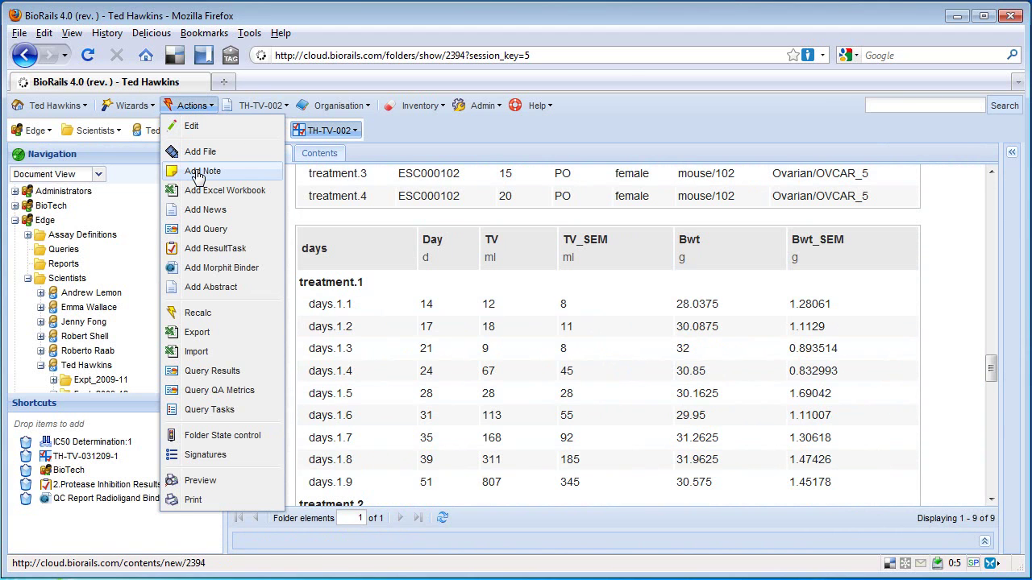
pyautogui.moveTo(246, 109)
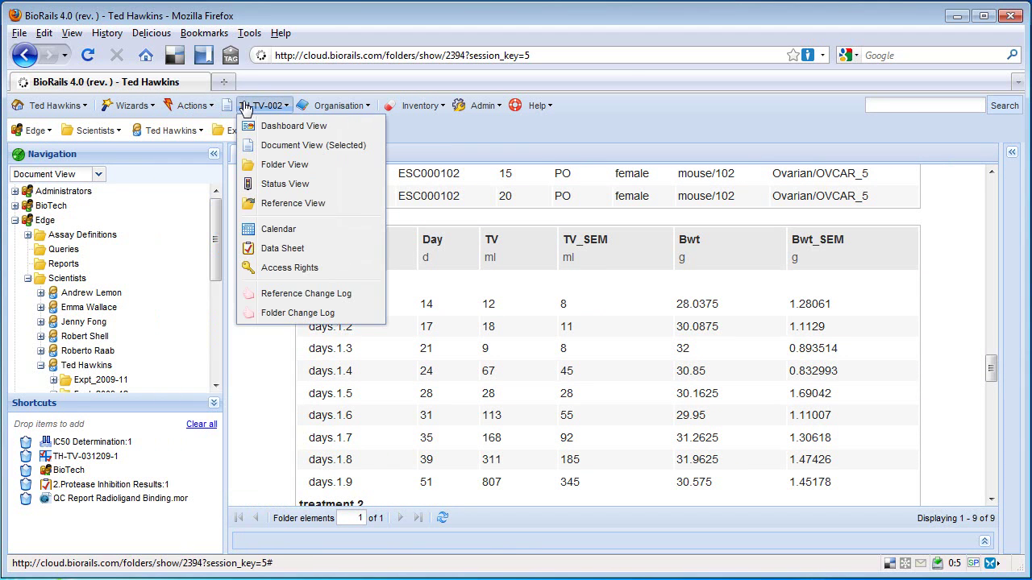
pyautogui.click(268, 185)
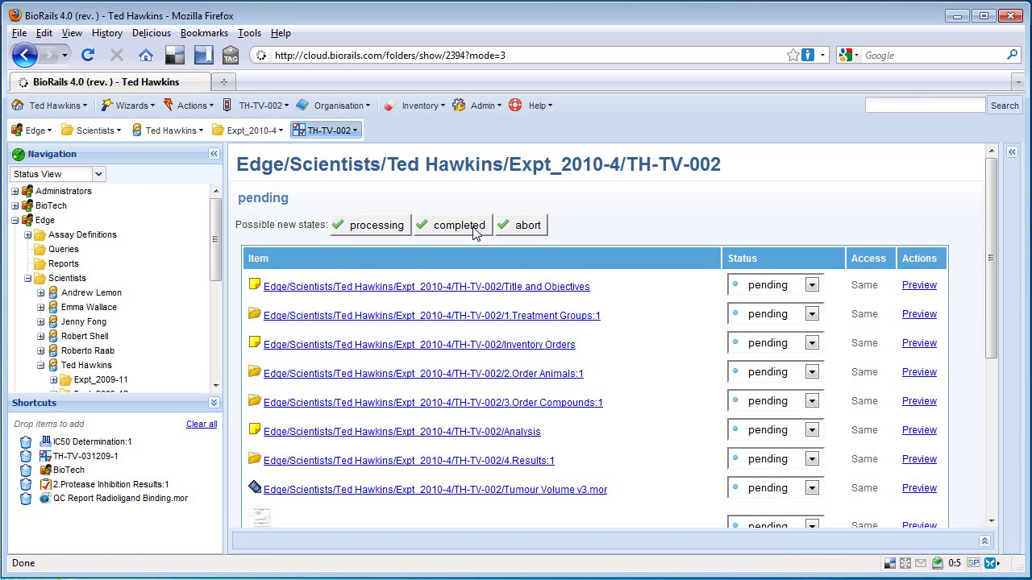
pyautogui.click(474, 229)
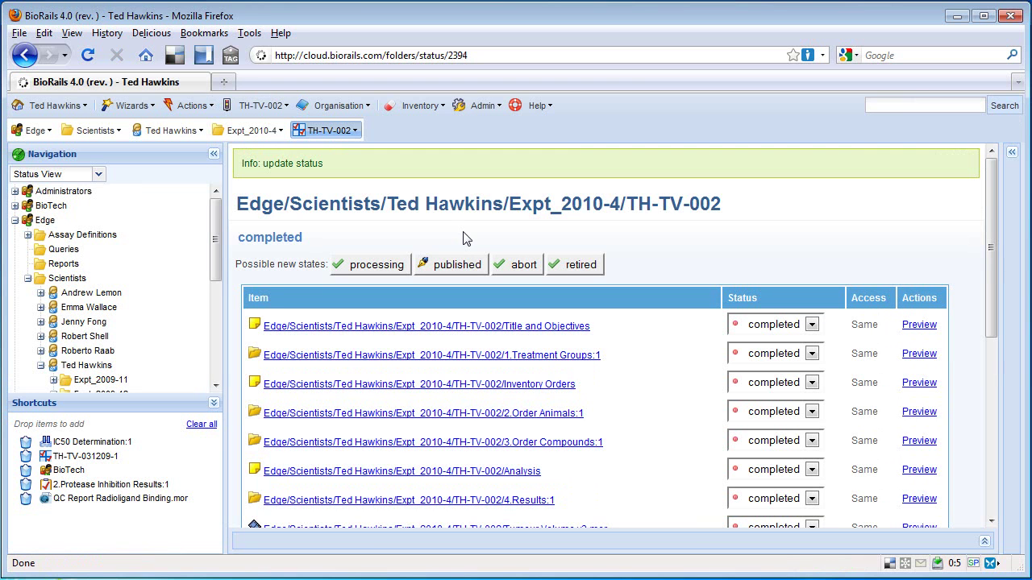
pyautogui.scroll(-5, 672, 261)
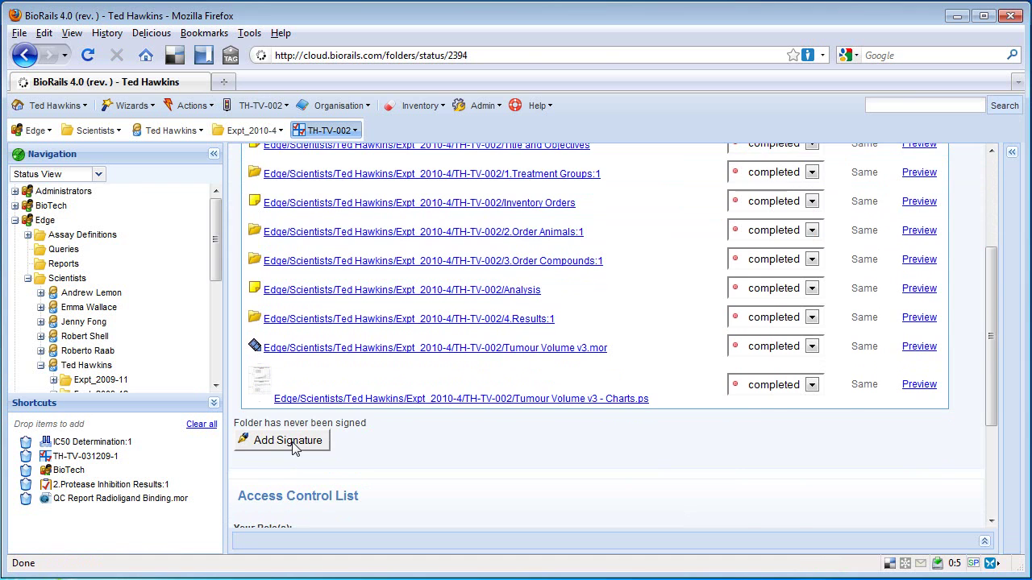
pyautogui.scroll(2, 294, 449)
pyautogui.scroll(3, 295, 449)
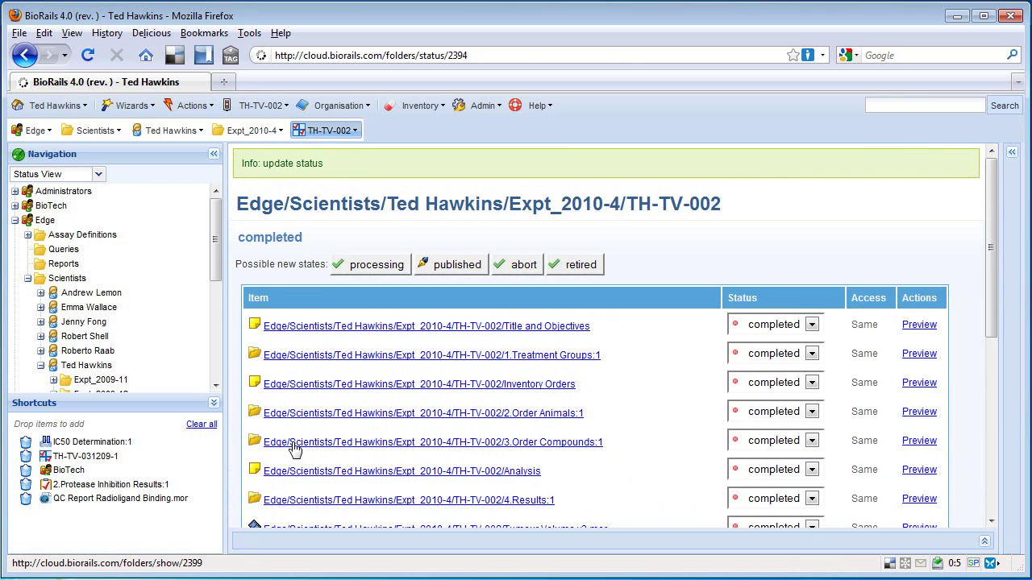